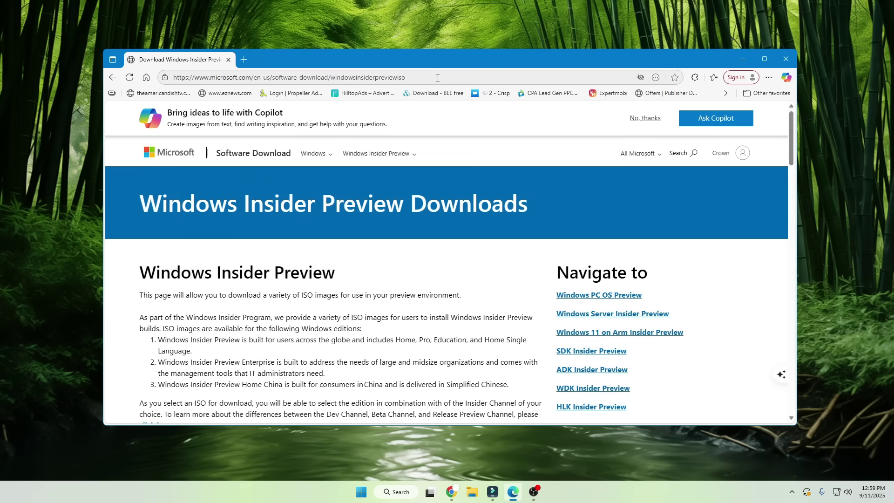
# Check which Microsoft account is signed in on the Windows Insider Preview Downloads page
pyautogui.moveTo(407, 77); pyautogui.dragTo(146, 78)
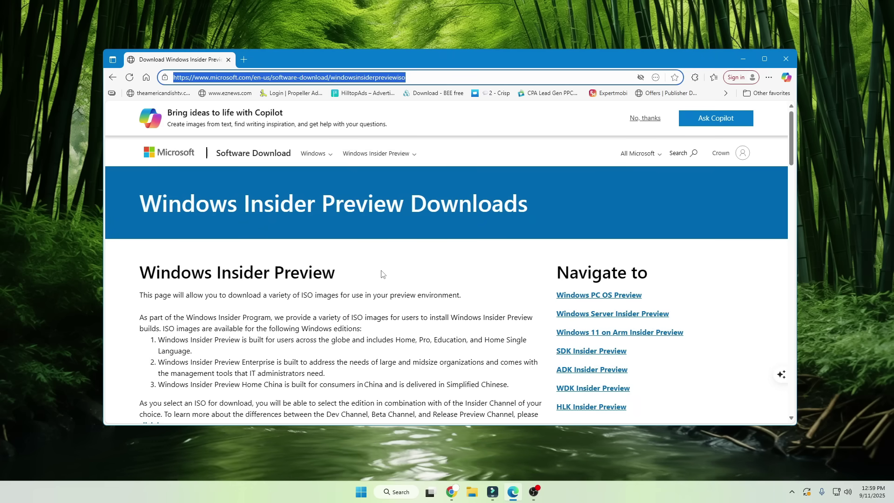
pyautogui.click(742, 153)
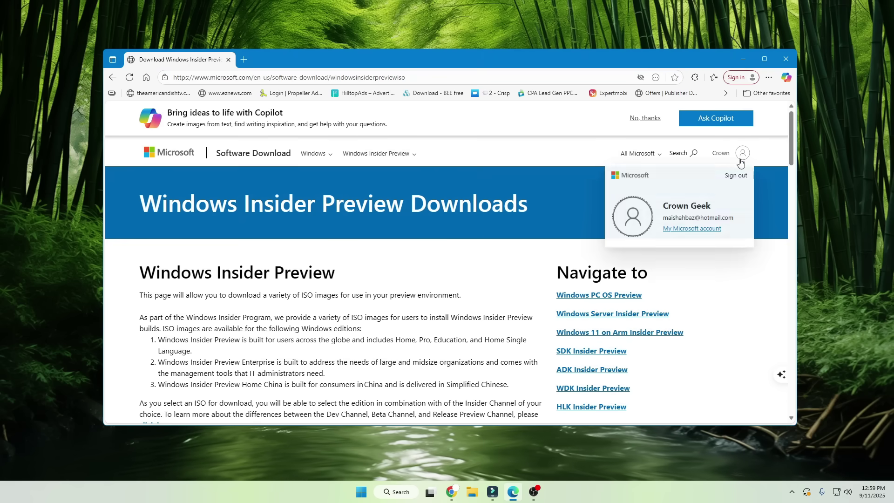
pyautogui.click(718, 276)
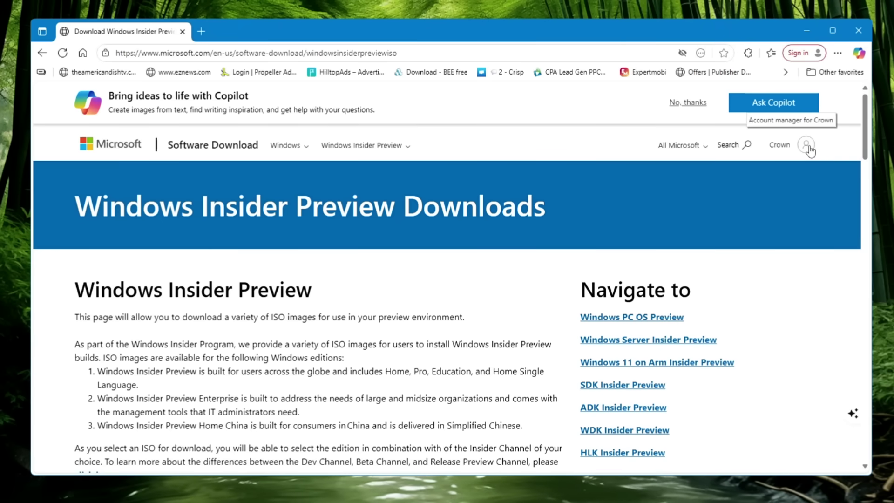
# Choose the edition Windows 11 Insider Preview (Dev Channel) - Build 26200 and confirm it
pyautogui.scroll(-20, 410, 335)
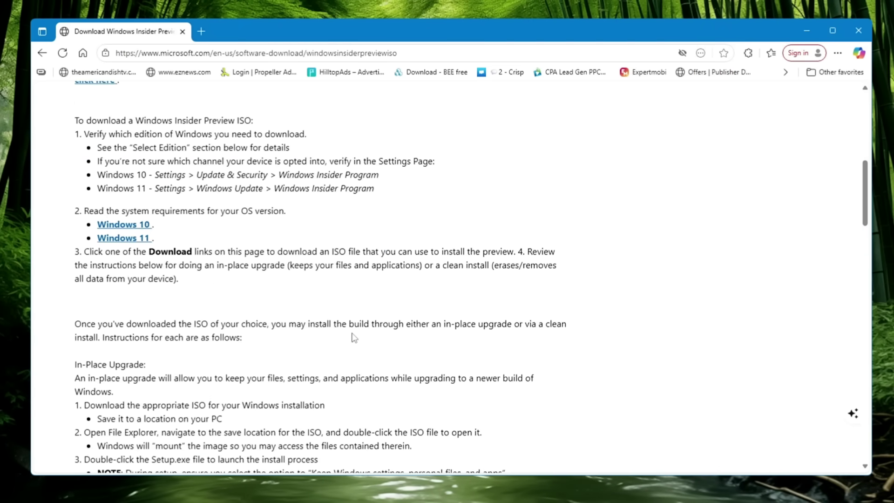
pyautogui.scroll(5, 313, 315)
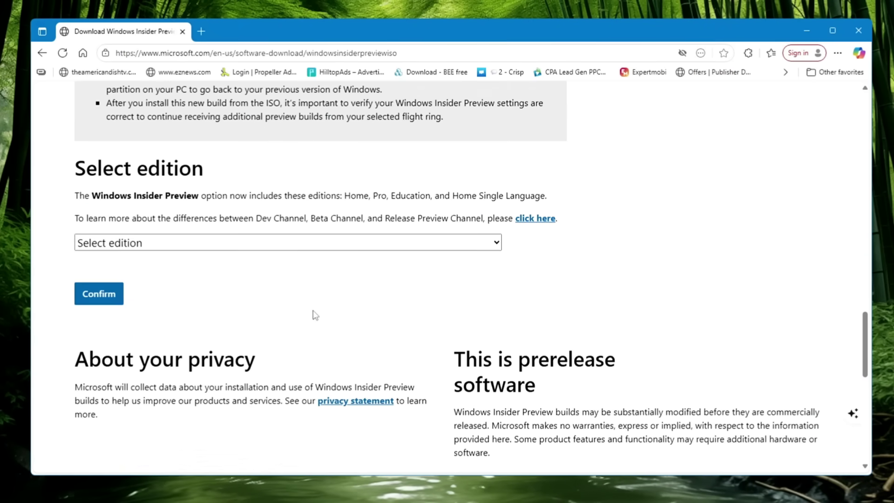
pyautogui.click(237, 247)
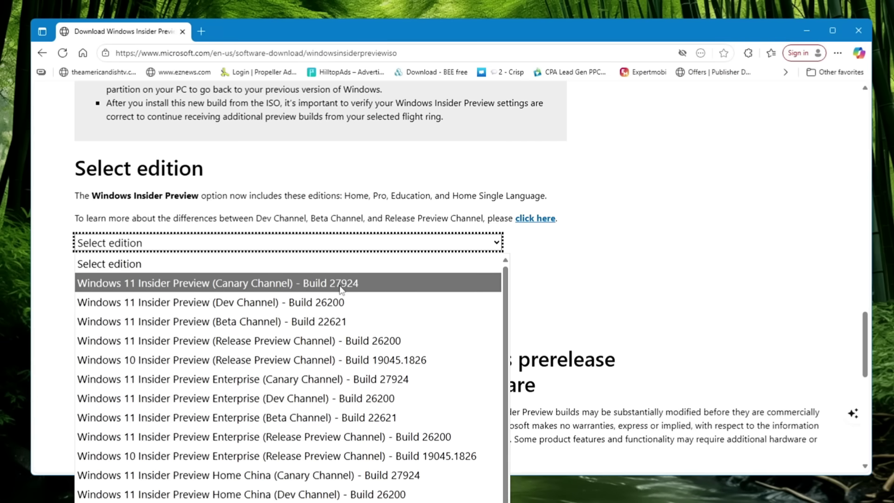
pyautogui.click(294, 305)
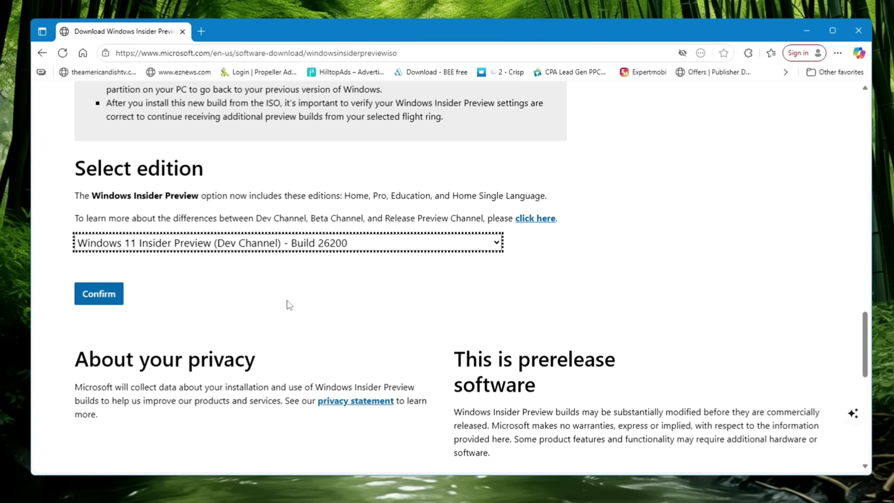
pyautogui.click(115, 302)
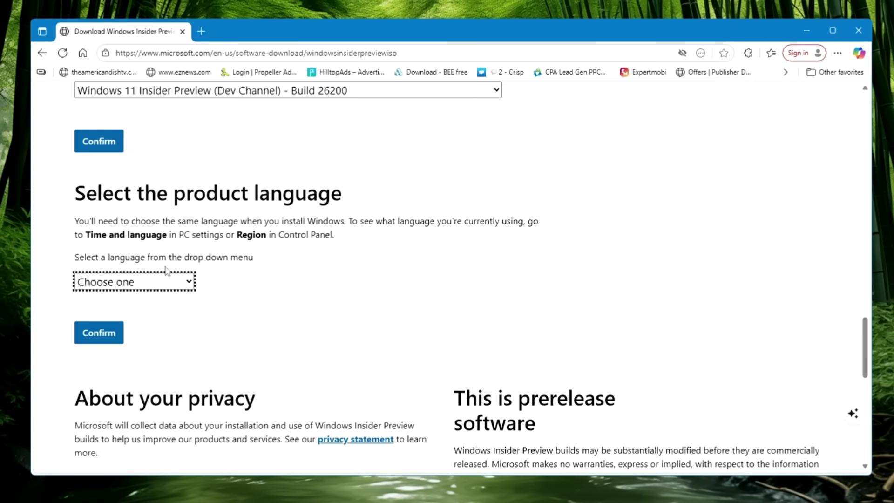
# Set the product language to English (United States) and download the 64-bit Build 26200 ISO
pyautogui.click(181, 288)
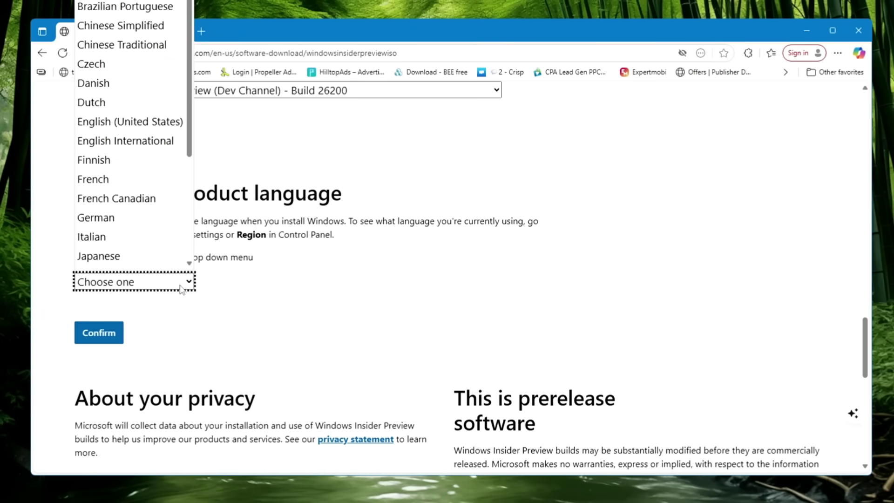
pyautogui.click(166, 109)
pyautogui.click(108, 336)
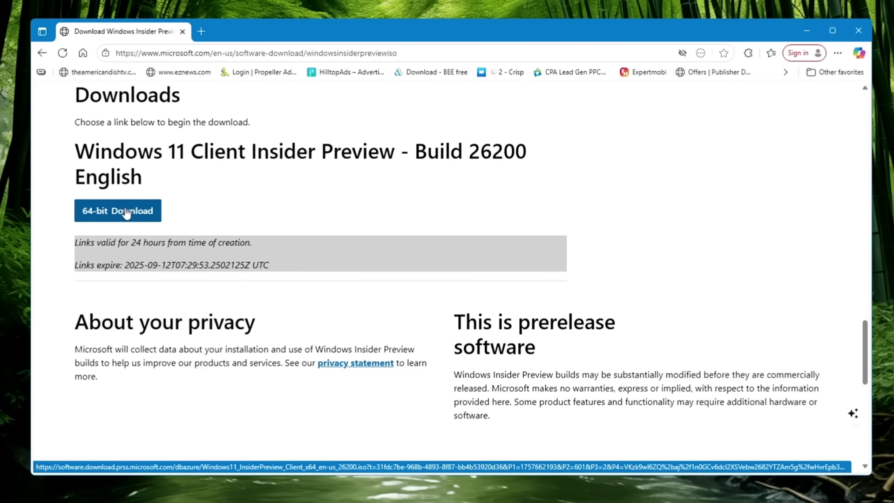
pyautogui.click(126, 214)
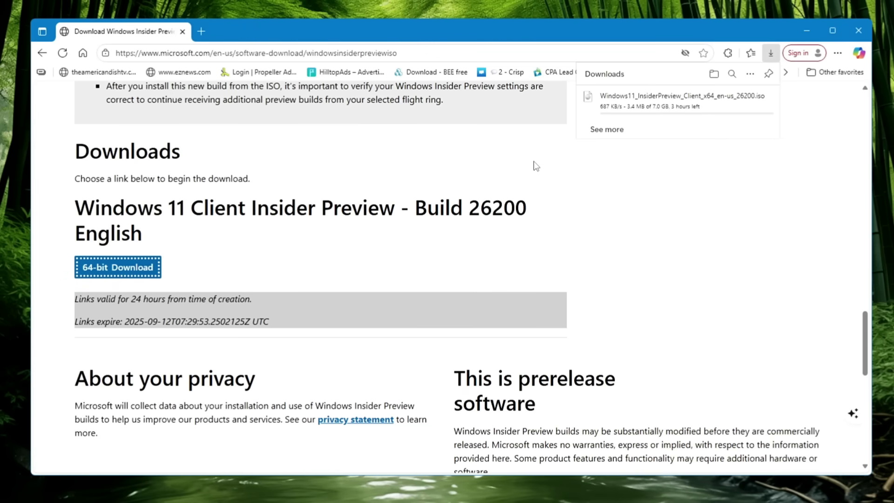
pyautogui.moveTo(634, 113)
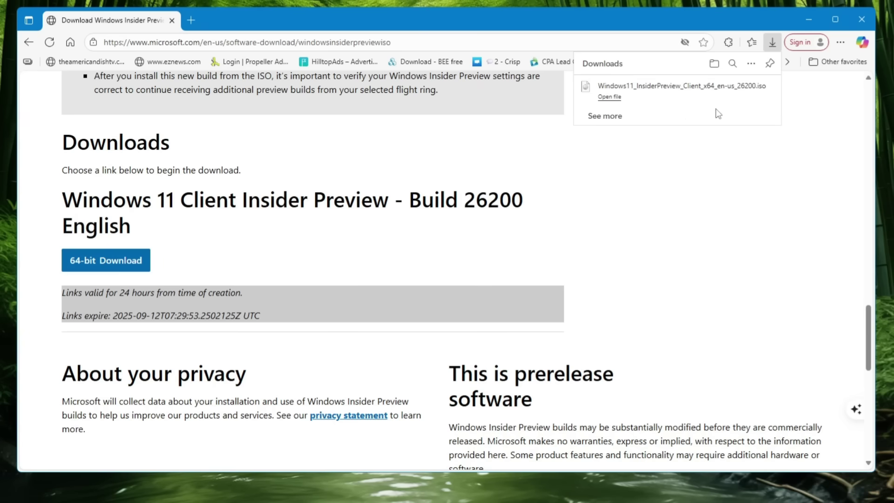
pyautogui.moveTo(777, 97)
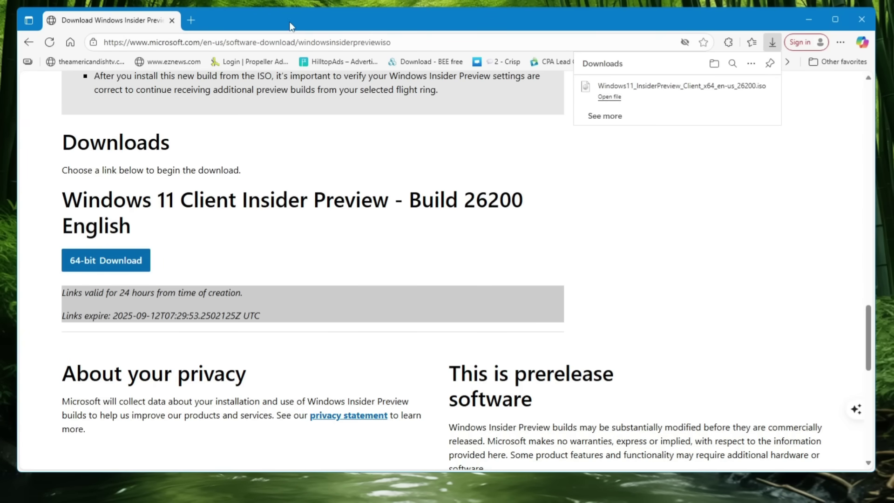
# Switch to Google Chrome, search Google for rufus and open the official rufus.ie website
pyautogui.click(190, 21)
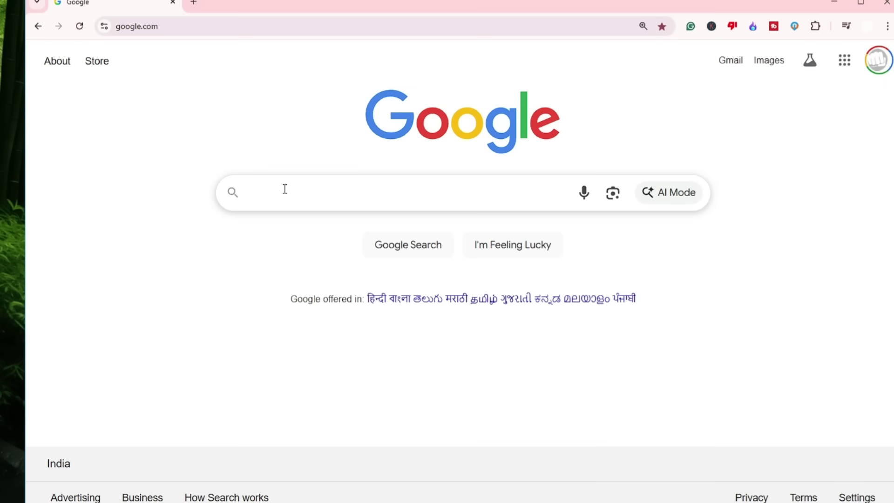
pyautogui.write('rufus')
pyautogui.press('Return')
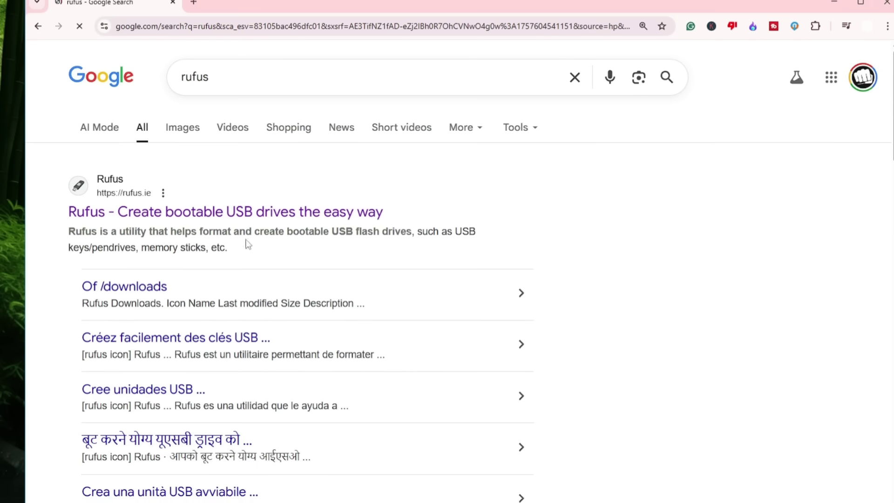
pyautogui.click(272, 227)
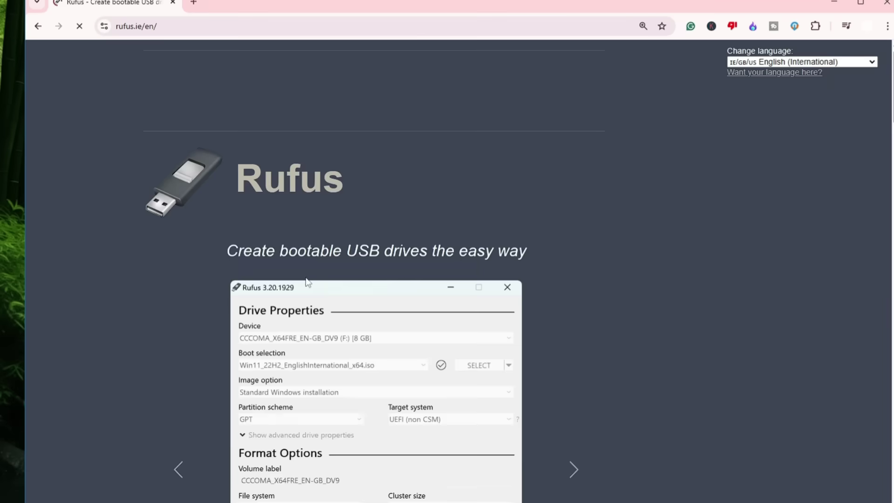
# Download the standard Windows x64 release rufus-4.9.exe and launch it
pyautogui.scroll(-10, 361, 295)
pyautogui.scroll(-4, 360, 294)
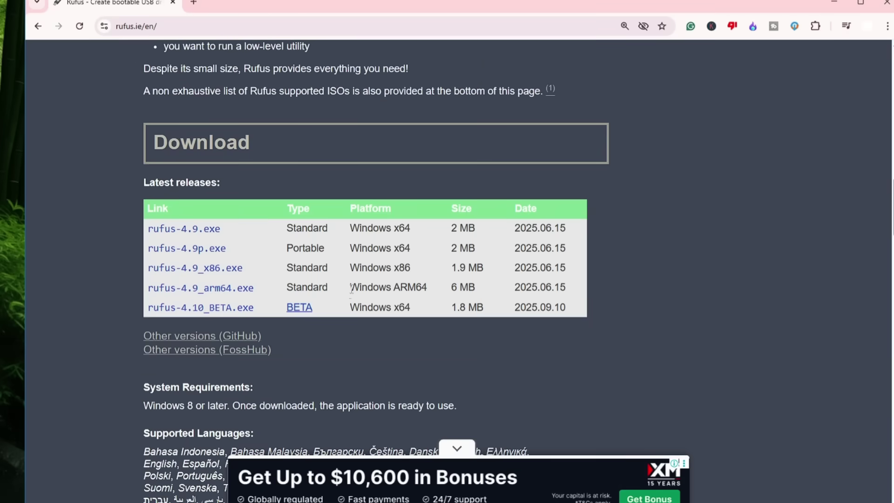
pyautogui.click(211, 236)
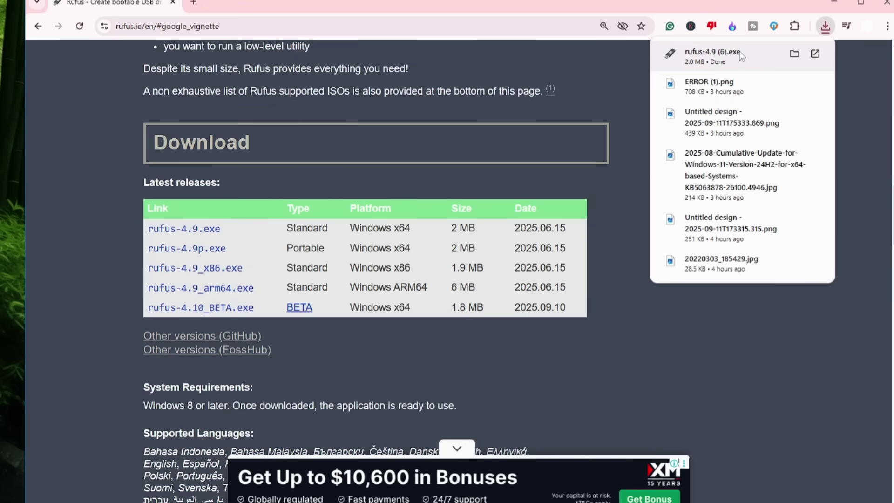
pyautogui.click(740, 53)
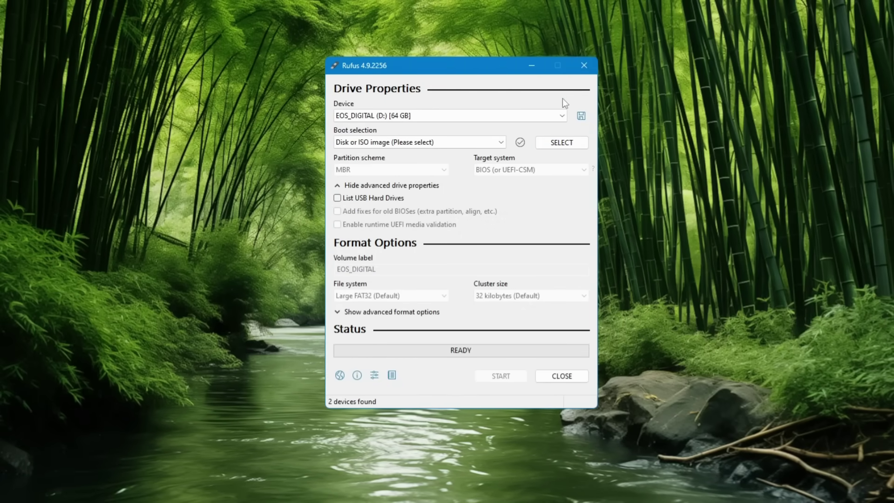
# Choose the Multiple Partitions USB flash drive as the target device
pyautogui.click(562, 116)
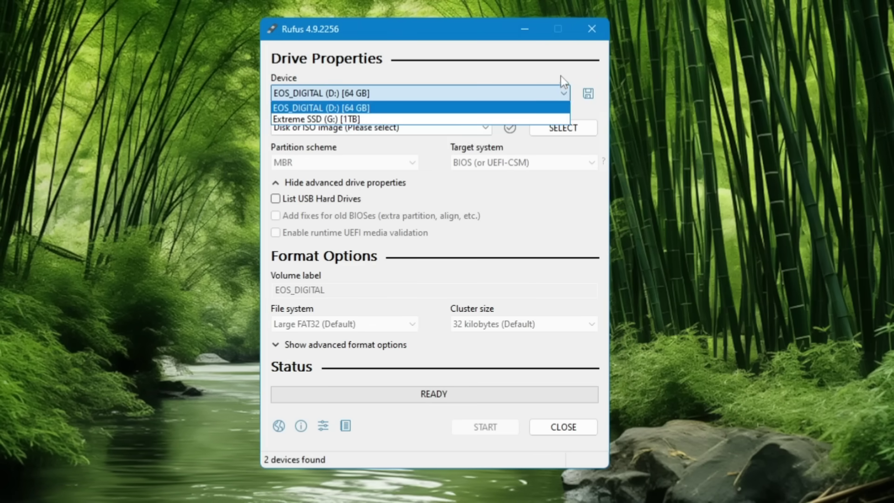
pyautogui.click(558, 68)
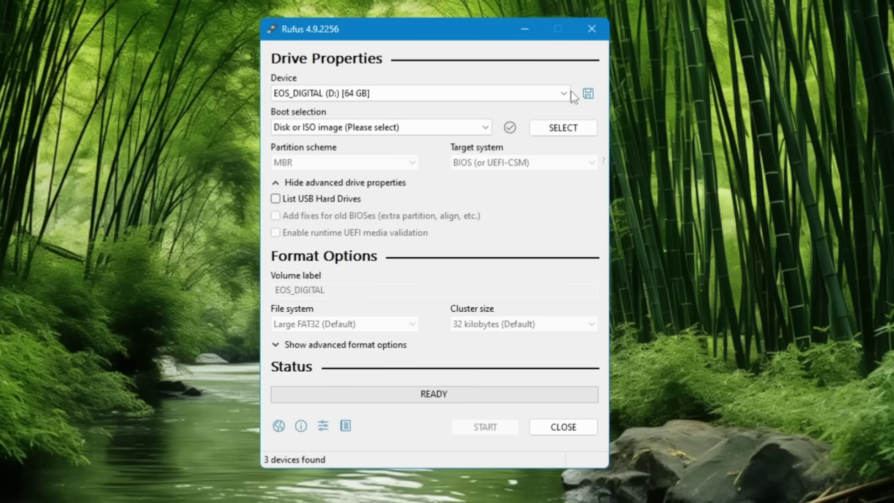
pyautogui.click(511, 98)
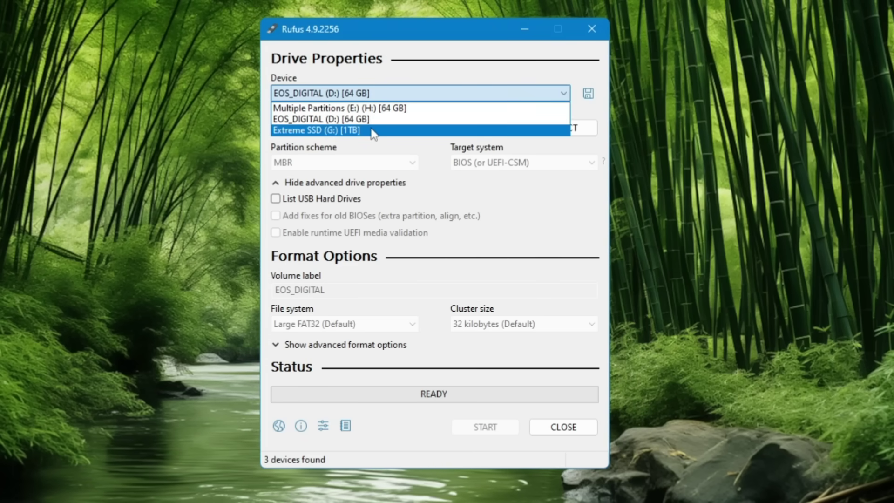
pyautogui.click(381, 108)
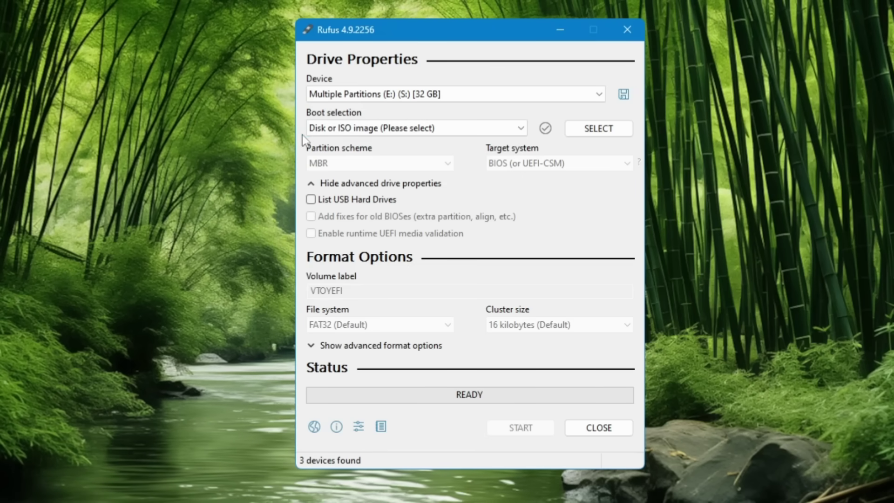
# Load Windows11_InsiderPreview_Client_x64_en-us_26200.iso from Downloads as the boot image
pyautogui.click(607, 136)
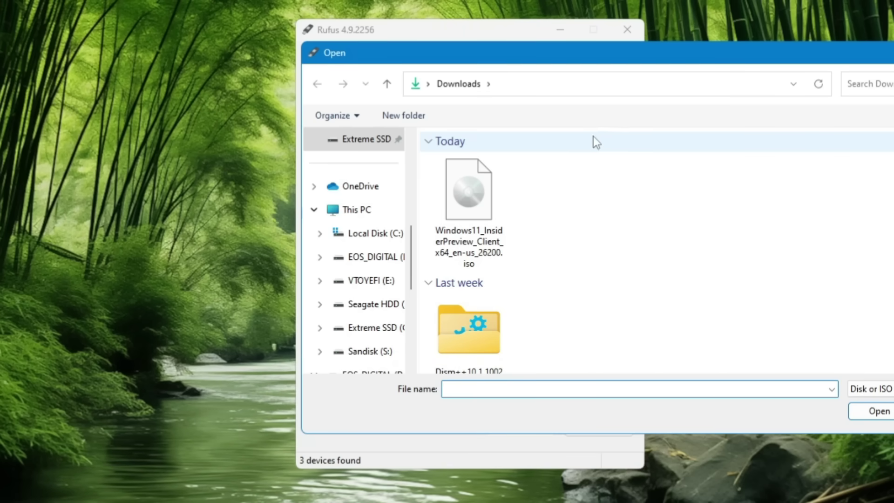
pyautogui.click(489, 214)
pyautogui.click(867, 412)
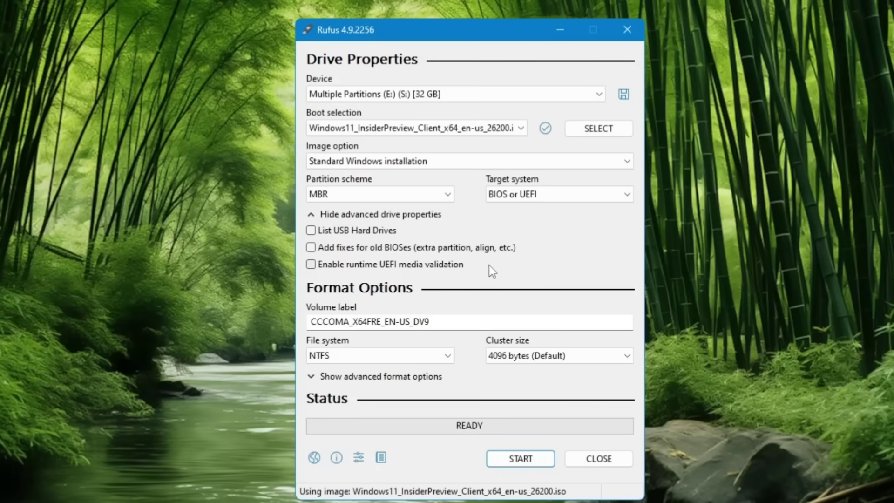
# Set the partition scheme to GPT and the volume label to 25H2
pyautogui.click(443, 201)
pyautogui.click(362, 220)
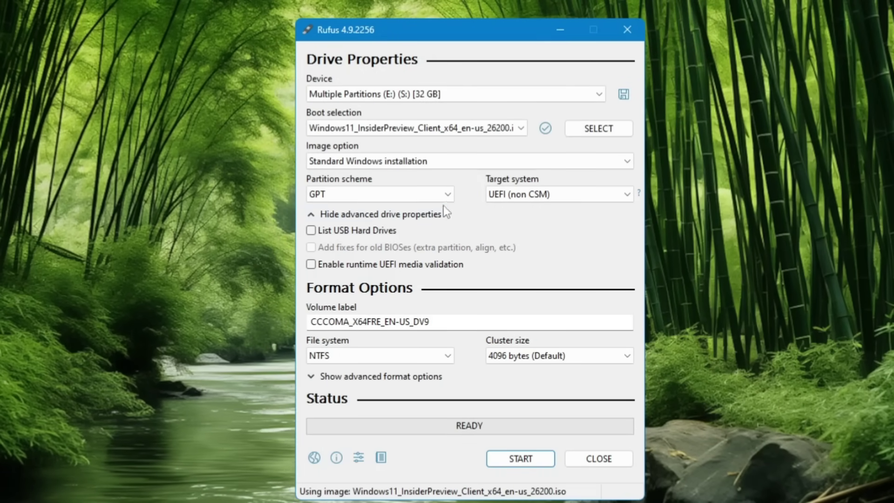
pyautogui.moveTo(443, 321); pyautogui.dragTo(259, 314)
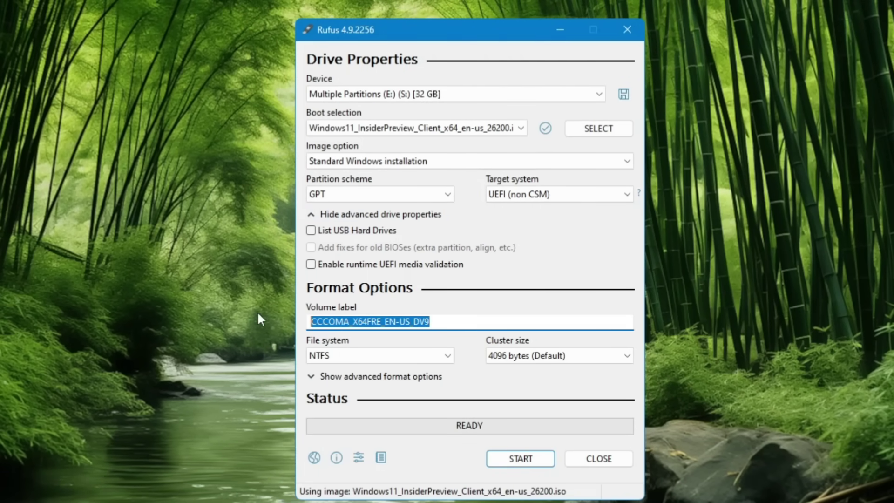
pyautogui.write('2')
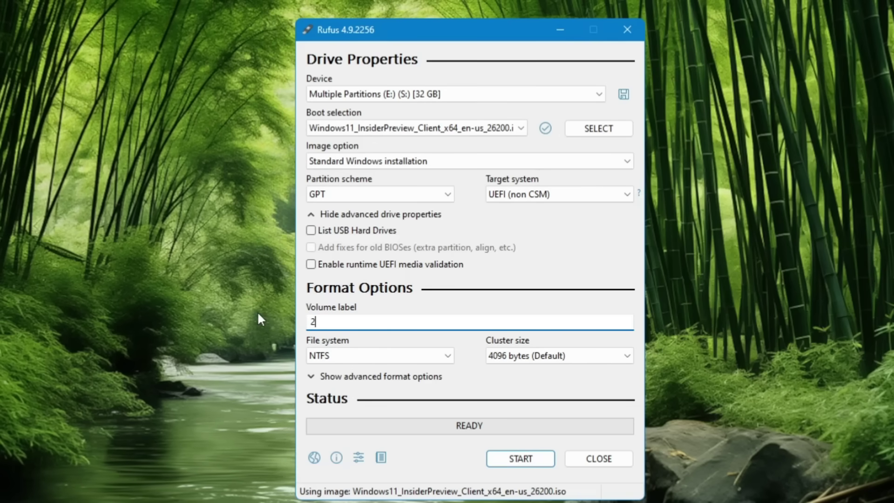
pyautogui.write('5')
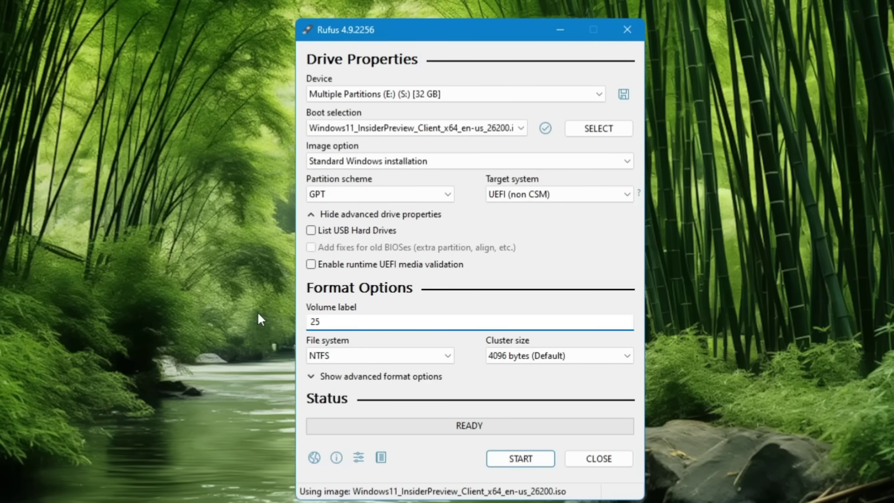
pyautogui.write('H2')
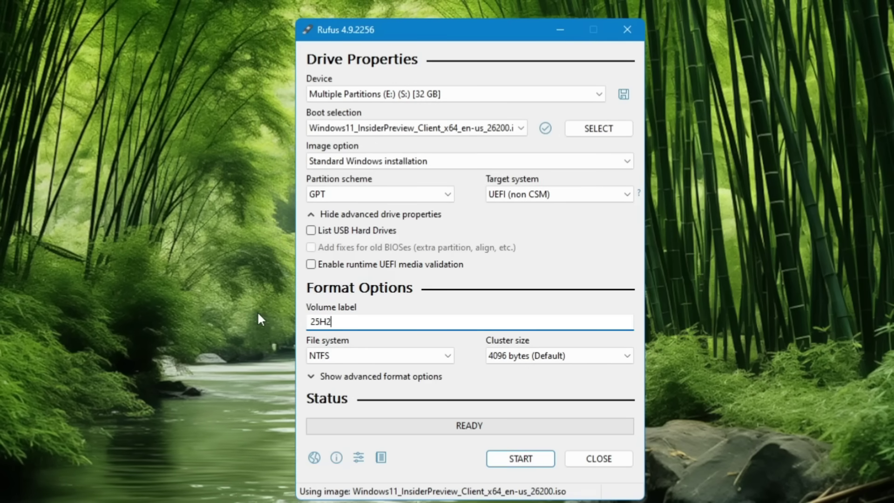
# Start writing the USB drive with all Windows installation customizations enabled, accepting the data-loss and multiple-partitions warnings
pyautogui.click(513, 463)
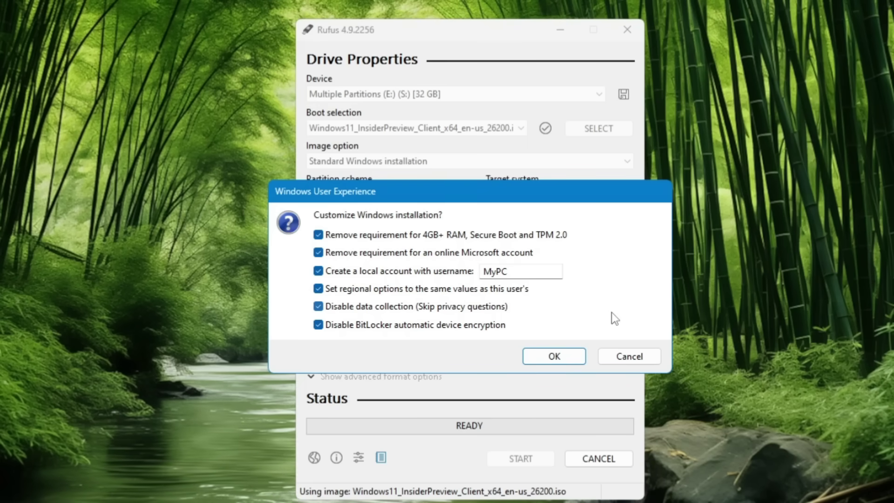
pyautogui.click(564, 356)
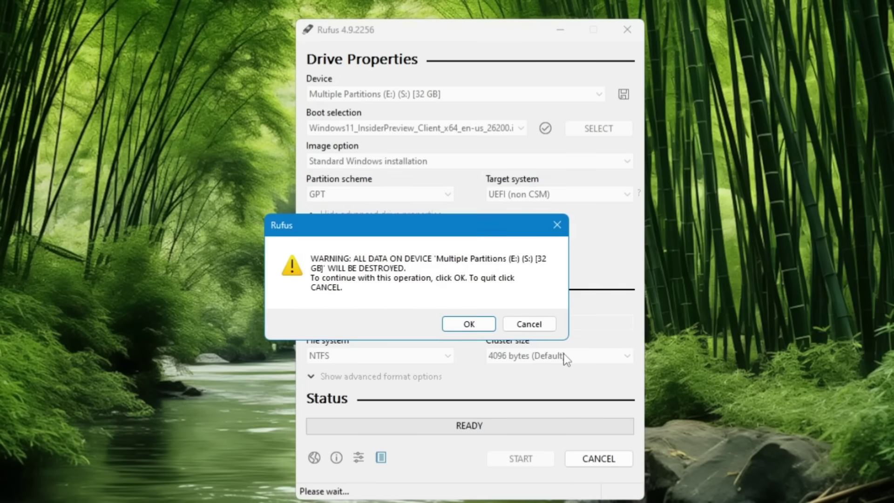
pyautogui.click(470, 324)
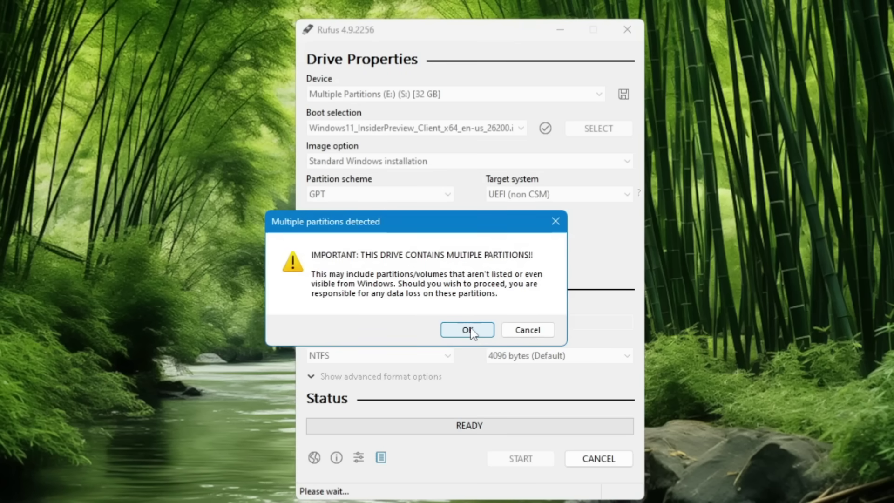
pyautogui.click(470, 324)
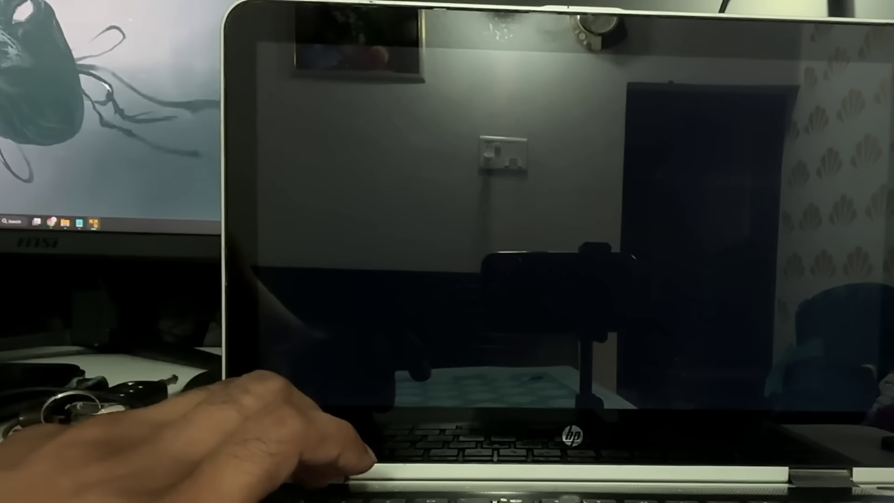
# Boot the laptop from the UEFI Kingston DataTraveler 3.0 USB drive through its boot device options
pyautogui.press('Escape')
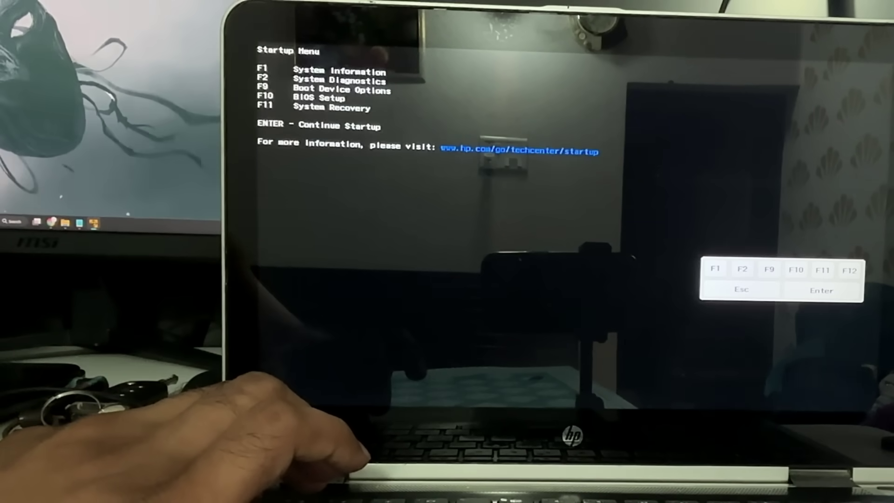
pyautogui.press('F9')
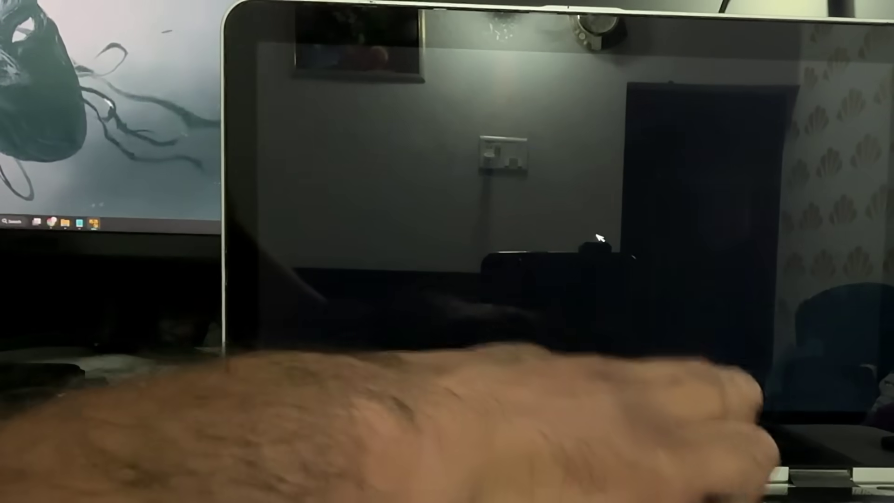
pyautogui.press('Down')
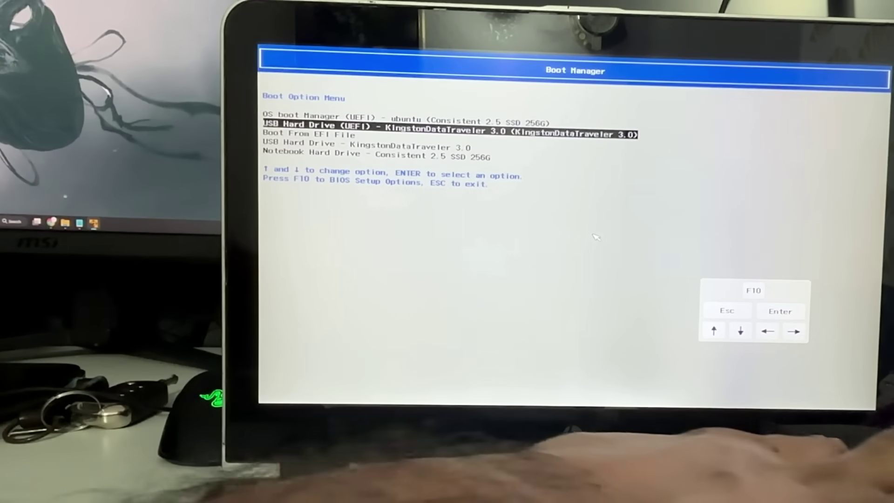
pyautogui.press('Return')
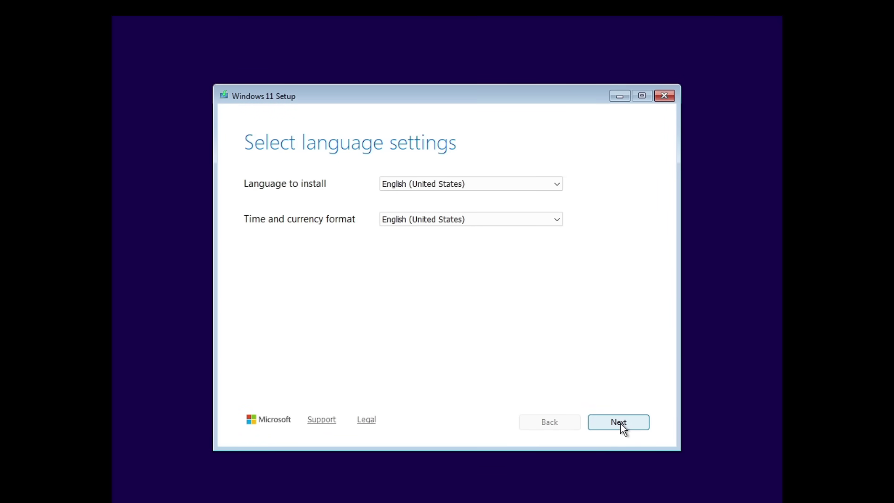
# Set up a Windows 11 installation in English (United States), agreeing to delete everything and proceeding without a product key
pyautogui.click(620, 423)
pyautogui.click(621, 423)
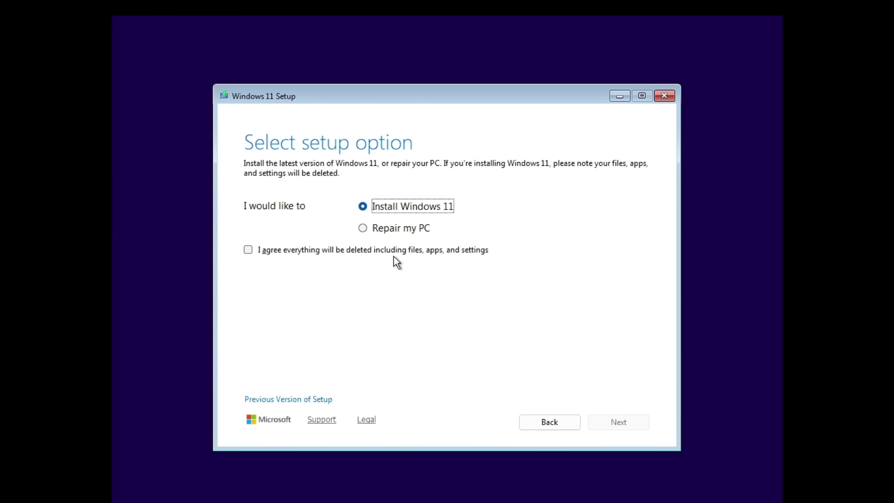
pyautogui.click(393, 254)
pyautogui.click(611, 421)
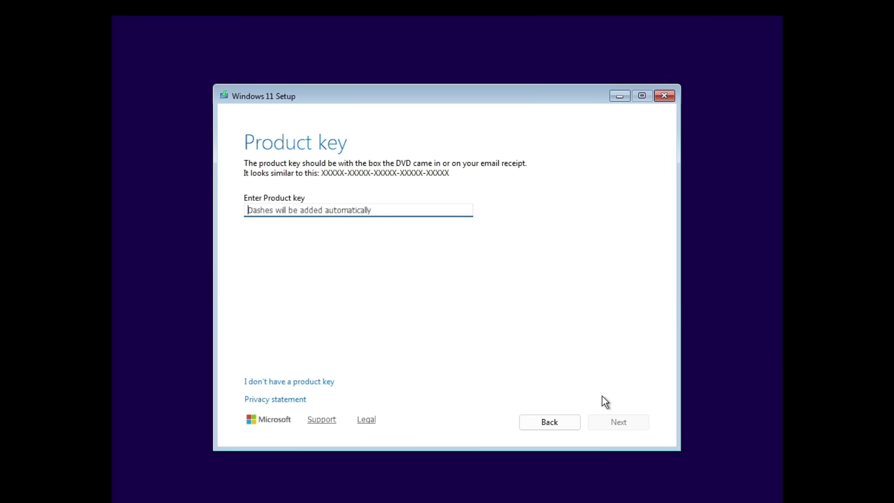
pyautogui.click(300, 384)
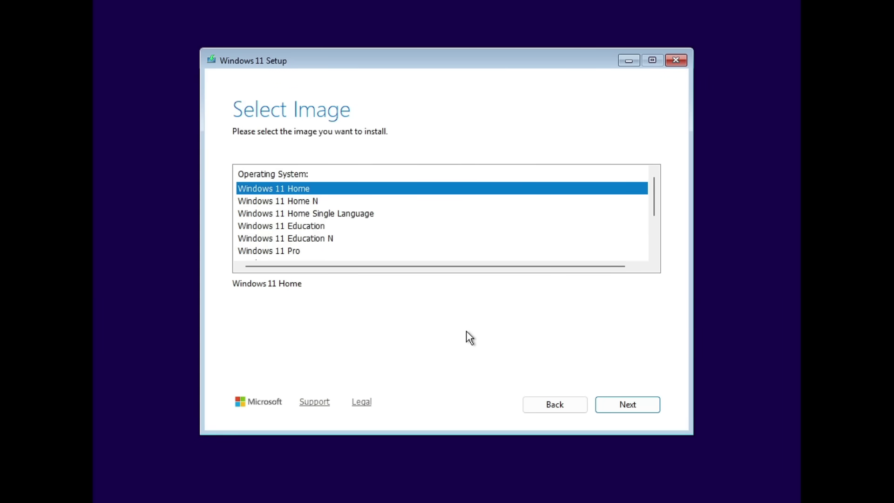
# Select the Windows 11 Pro image and start installing it on the unallocated space of Disk 0
pyautogui.click(292, 252)
pyautogui.click(633, 410)
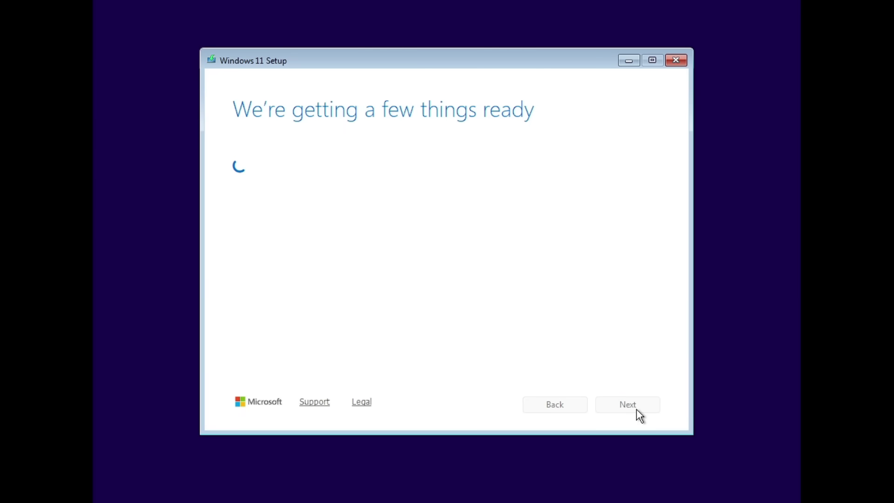
pyautogui.click(635, 410)
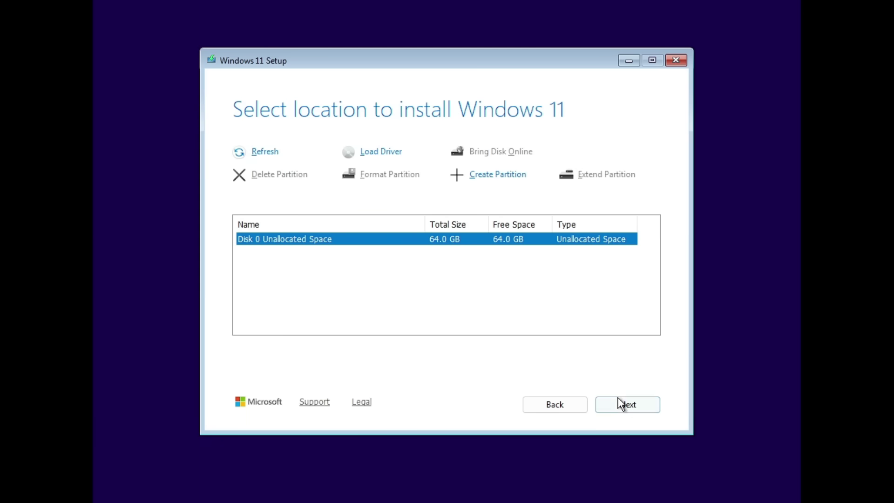
pyautogui.click(630, 406)
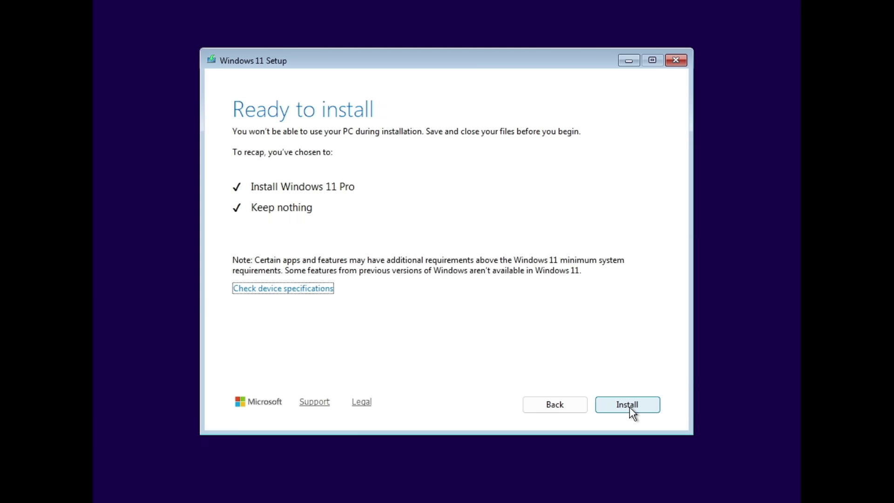
pyautogui.click(631, 408)
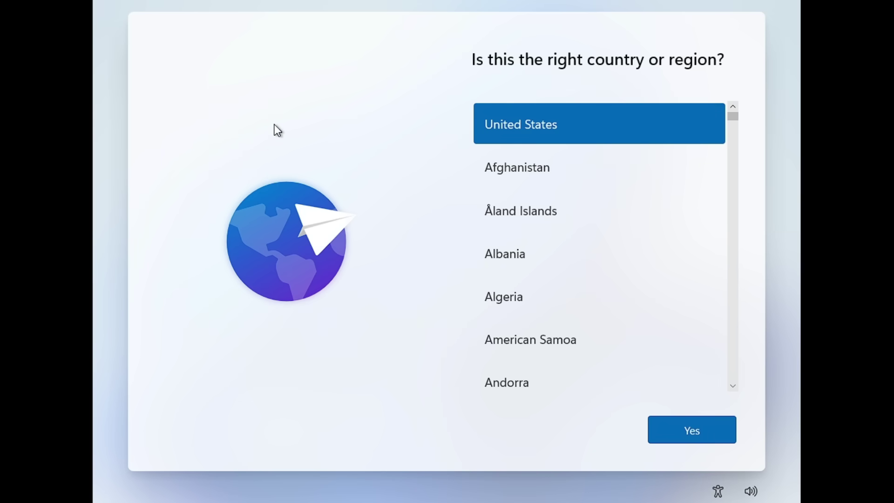
# Open a command prompt over the region selection page and run start ms-cxh:localonly with the text enlarged
pyautogui.press('Tab')
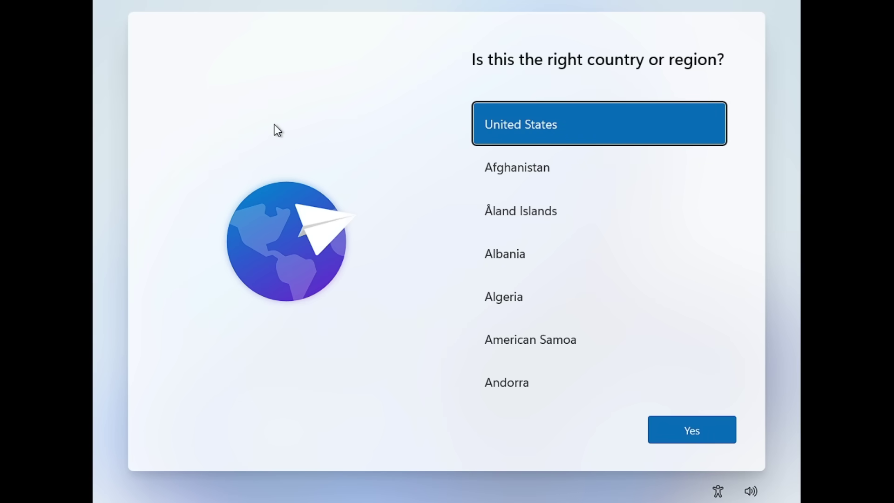
pyautogui.hotkey('shift', 'F10')
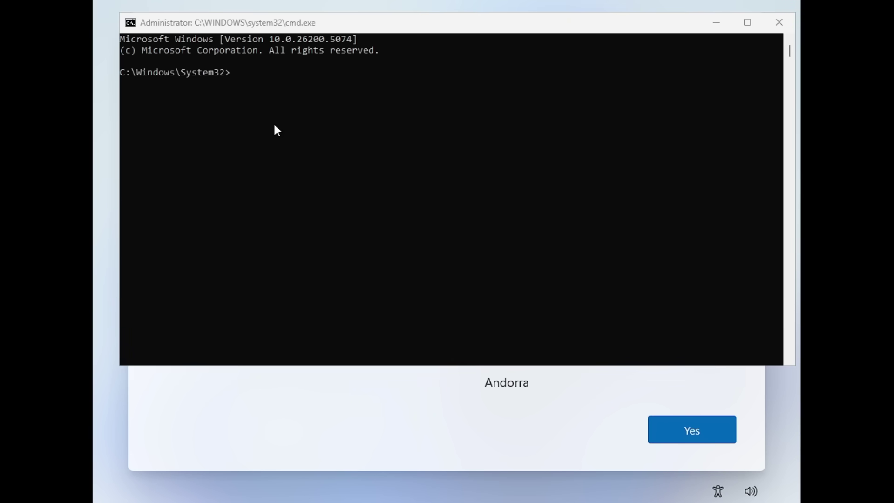
pyautogui.click(334, 119)
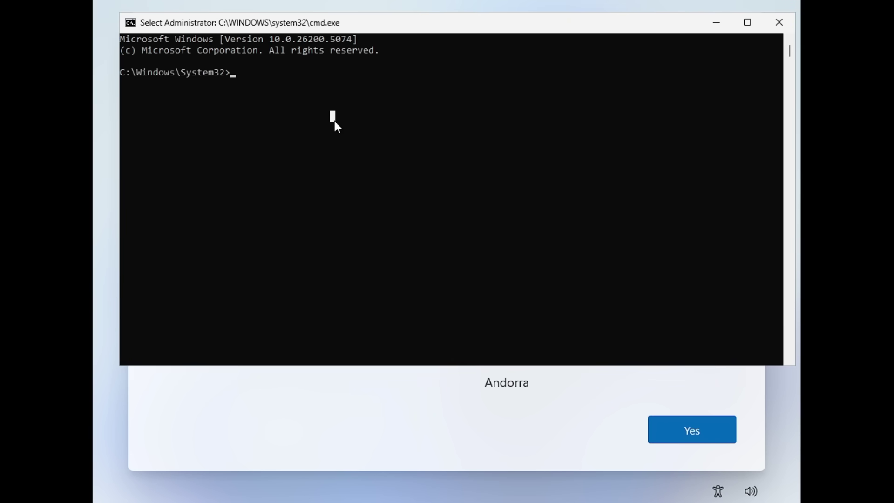
pyautogui.keyDown('ctrl'); pyautogui.scroll(3, 343, 104); pyautogui.keyUp('ctrl')
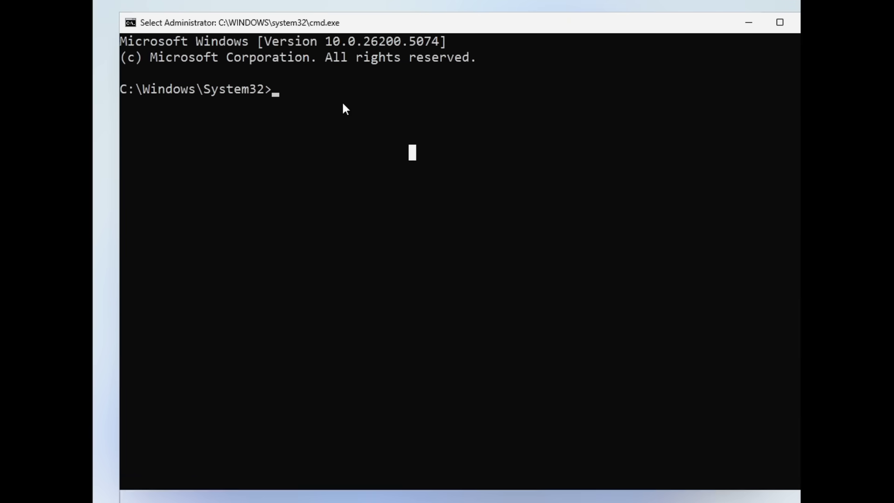
pyautogui.keyDown('ctrl'); pyautogui.scroll(1, 343, 105); pyautogui.keyUp('ctrl')
pyautogui.write('start')
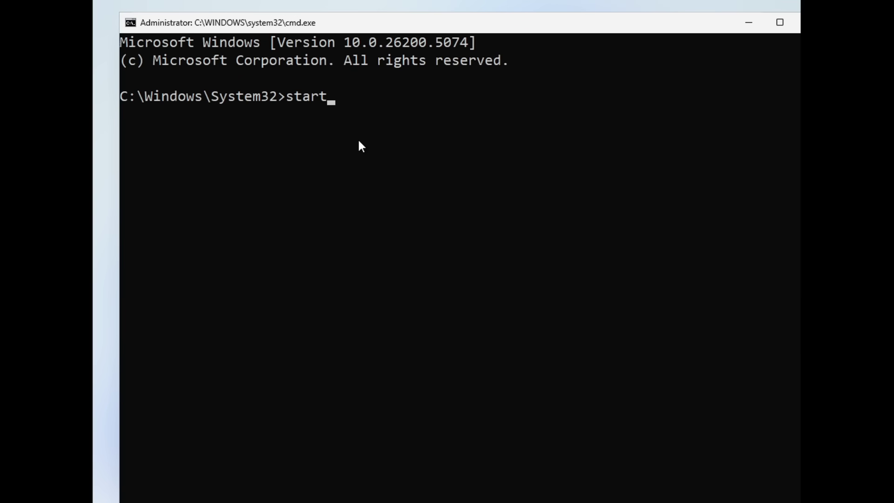
pyautogui.write(' ms-cxh:l')
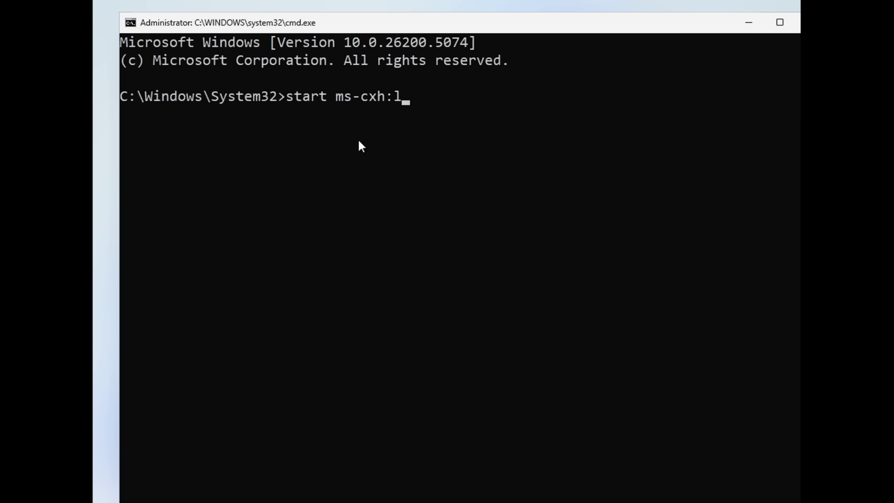
pyautogui.write('ocalonl')
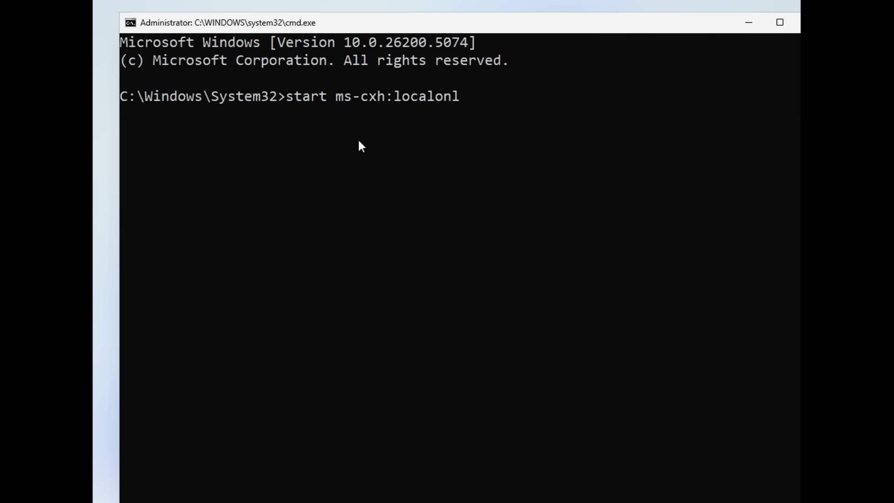
pyautogui.write('y')
pyautogui.press('Return')
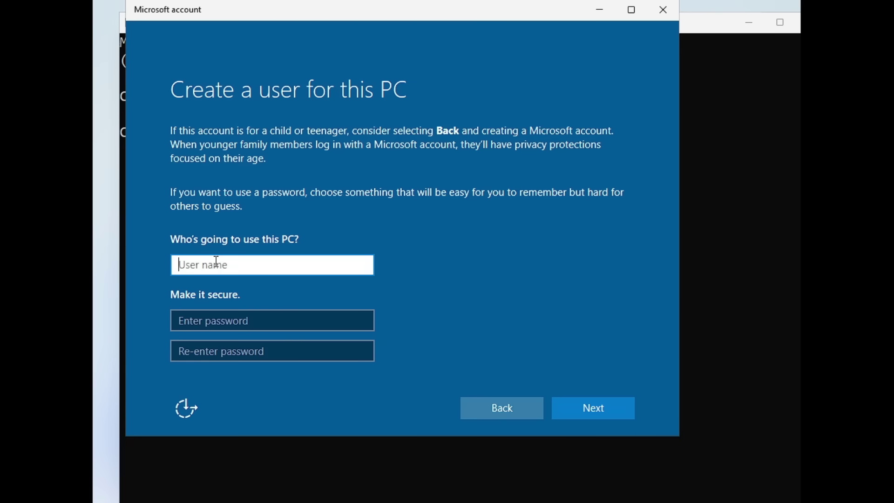
# Create the local user Techno for this PC without a password
pyautogui.write('Techno')
pyautogui.press('Tab')
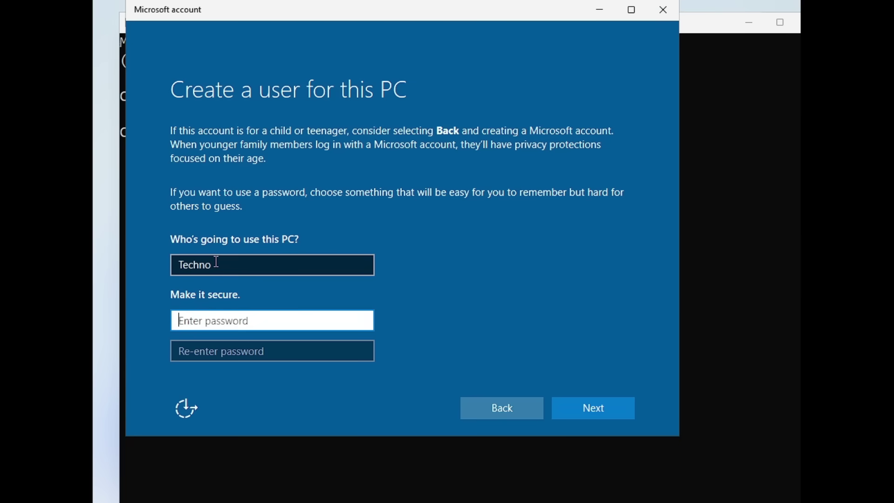
pyautogui.click(596, 408)
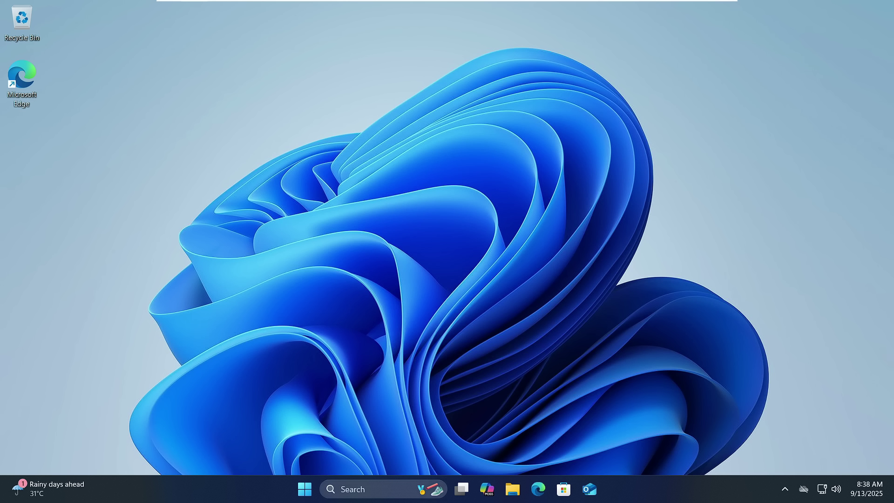
# Open Windows Settings and change it from maximized to a wider floating window near the middle of the desktop
pyautogui.rightClick(309, 488)
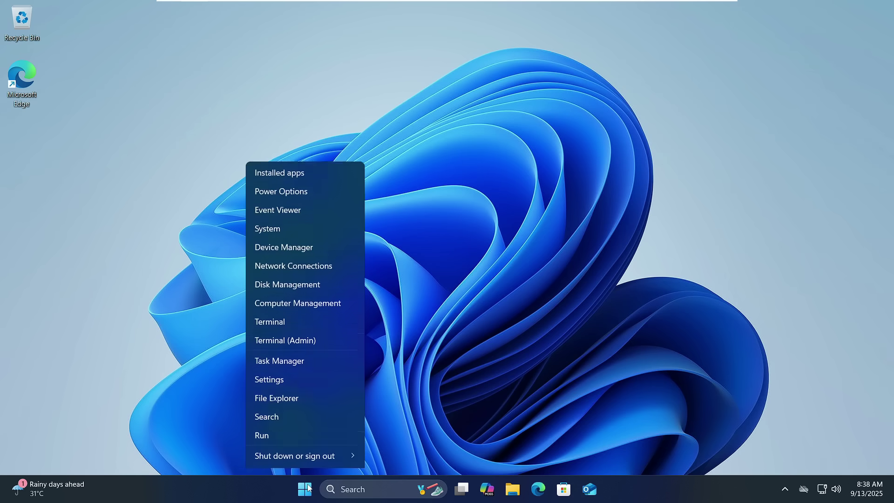
pyautogui.click(279, 364)
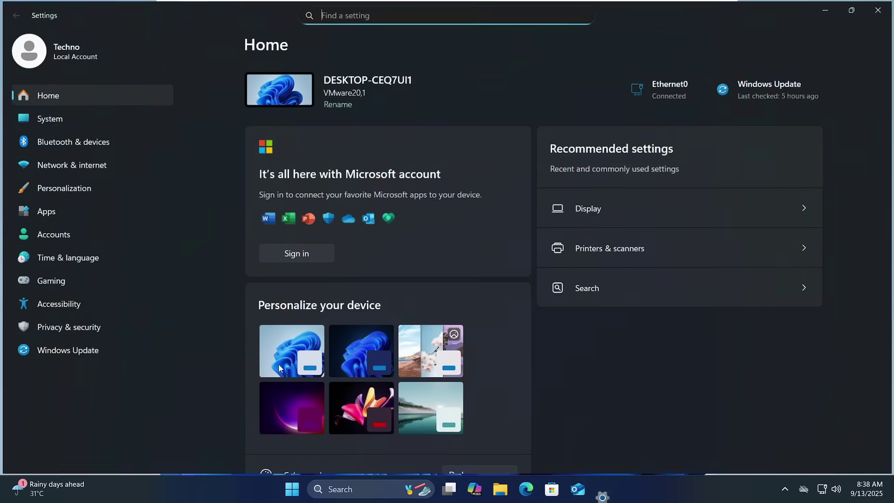
pyautogui.click(854, 9)
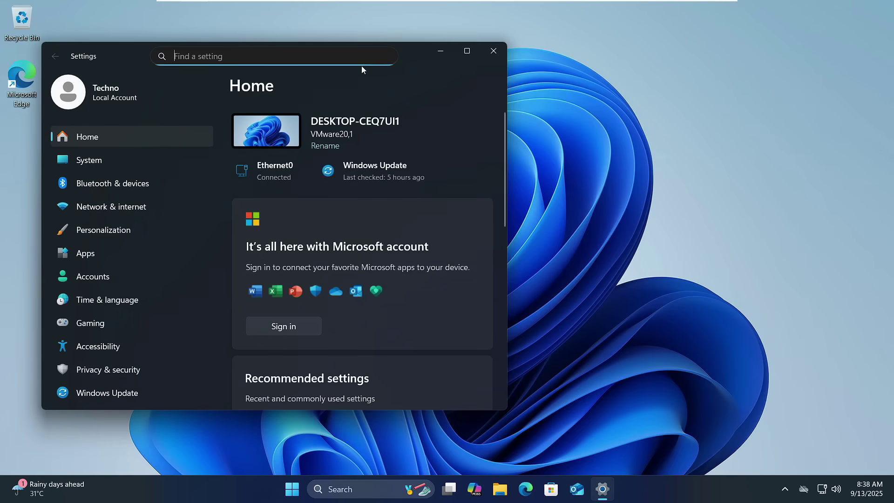
pyautogui.moveTo(509, 57); pyautogui.dragTo(544, 55)
pyautogui.moveTo(615, 186); pyautogui.dragTo(719, 187)
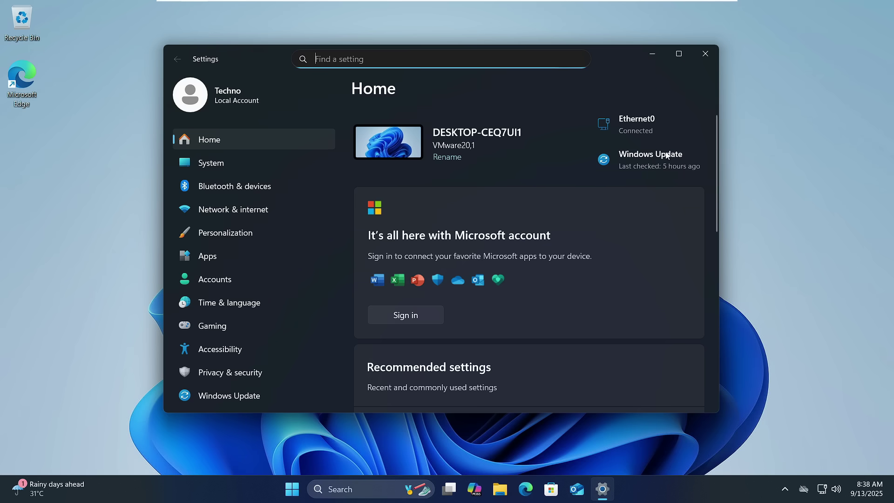
# Open the System About page and review the PC's hardware summary and device specifications
pyautogui.click(231, 171)
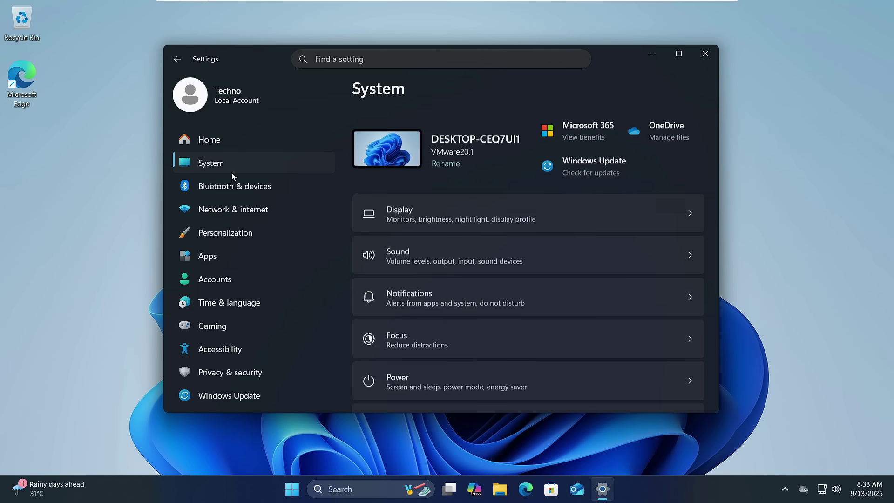
pyautogui.scroll(-10, 421, 376)
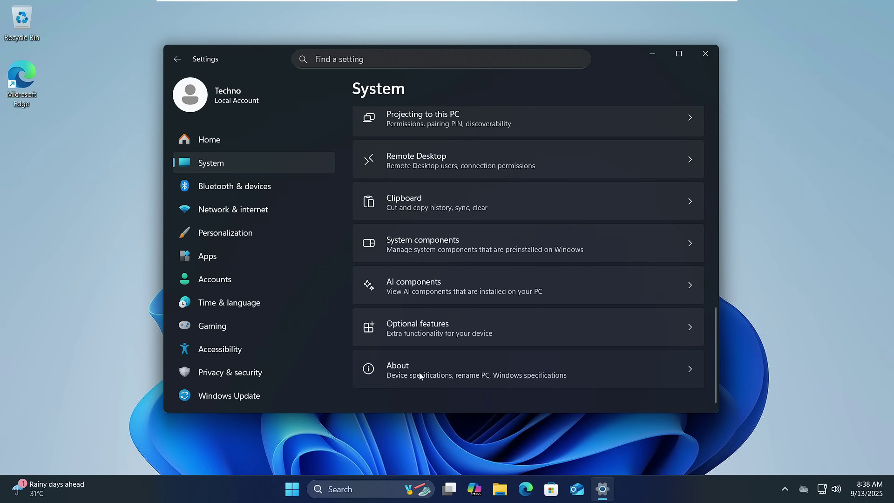
pyautogui.click(421, 376)
pyautogui.scroll(-3, 427, 300)
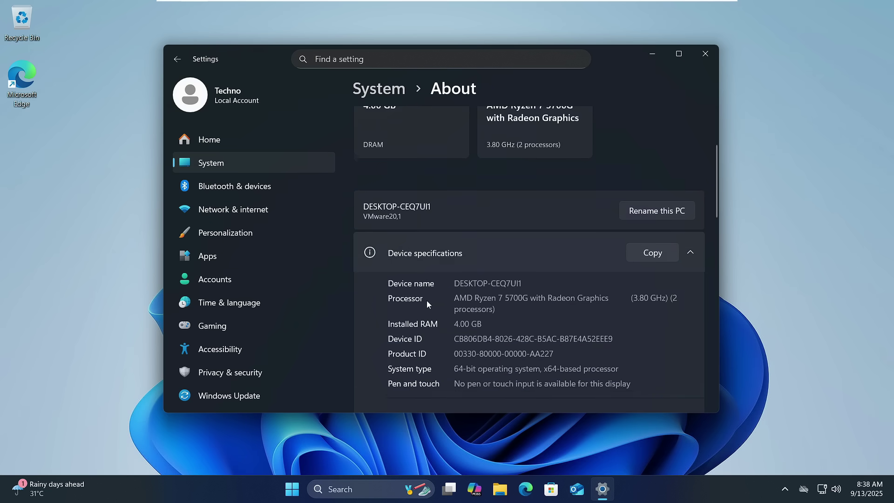
pyautogui.scroll(3, 446, 169)
pyautogui.scroll(-3, 449, 169)
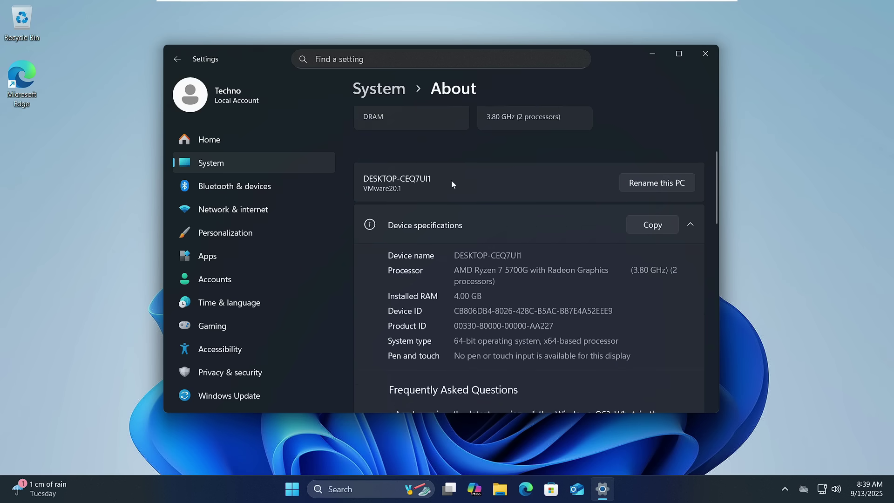
# Check the installed Windows version in the Windows specifications, then return to the hardware overview
pyautogui.scroll(-9, 451, 184)
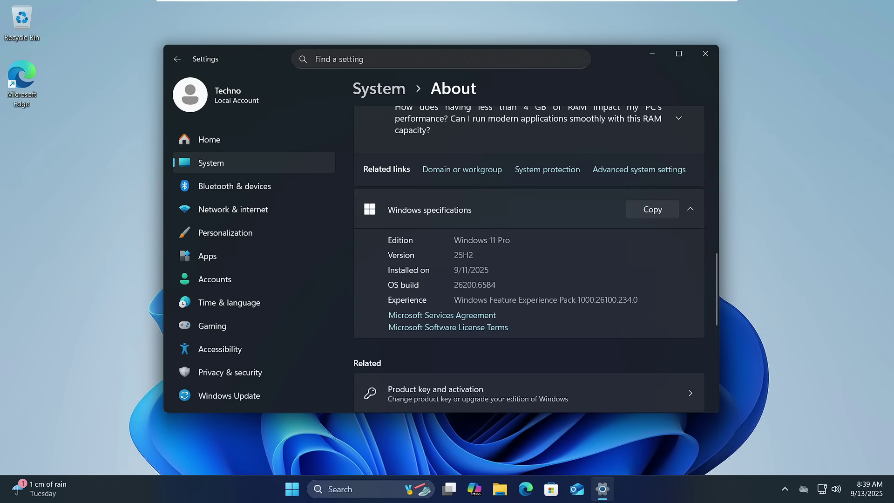
pyautogui.moveTo(458, 256); pyautogui.dragTo(474, 255)
pyautogui.click(477, 256)
pyautogui.scroll(8, 435, 222)
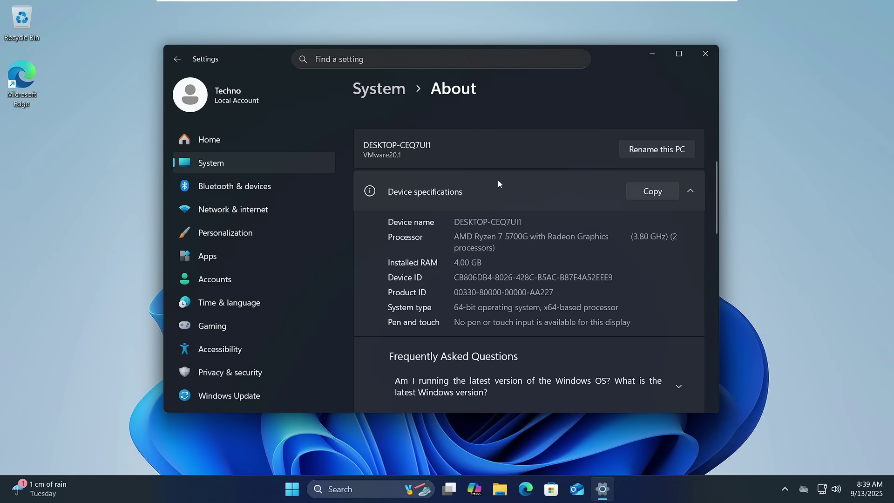
pyautogui.scroll(4, 498, 181)
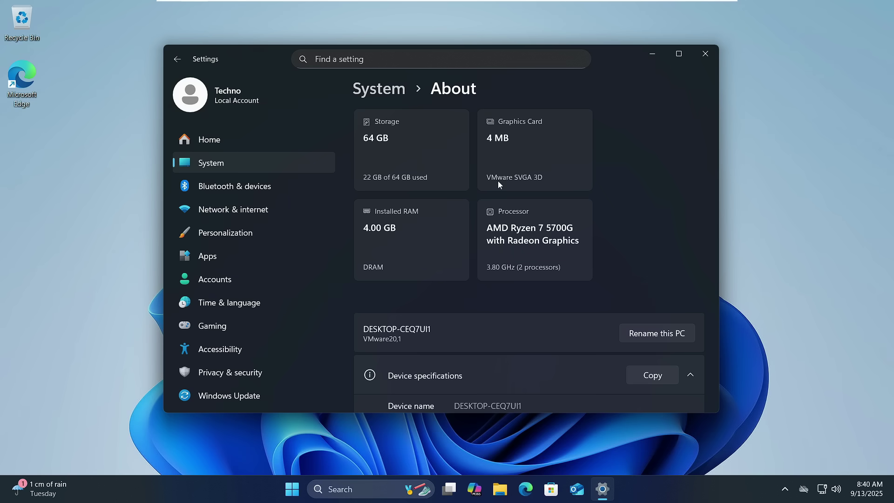
# Show the desktop and inspect the pinned and recommended sections of the Start menu
pyautogui.press('super+d')
pyautogui.click(292, 489)
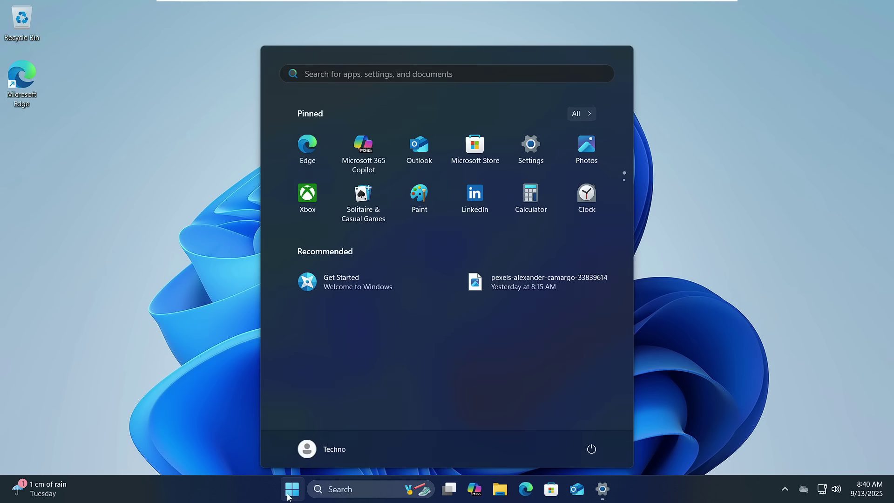
pyautogui.click(298, 493)
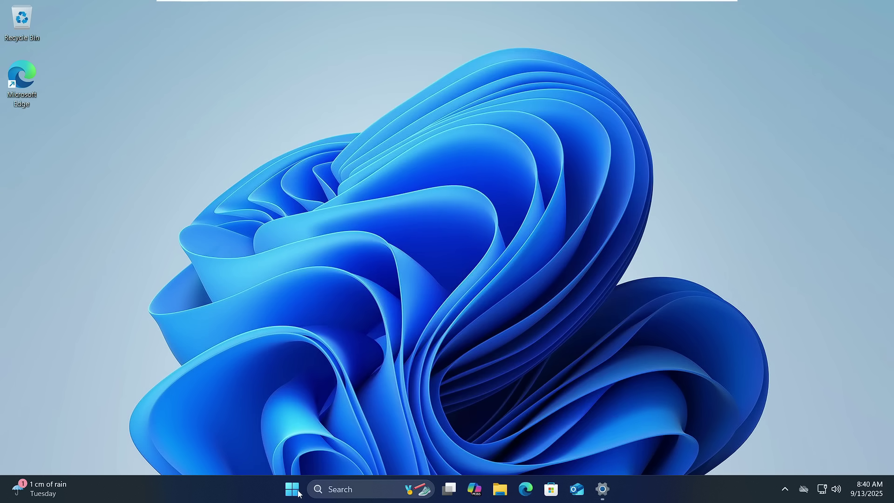
pyautogui.click(299, 495)
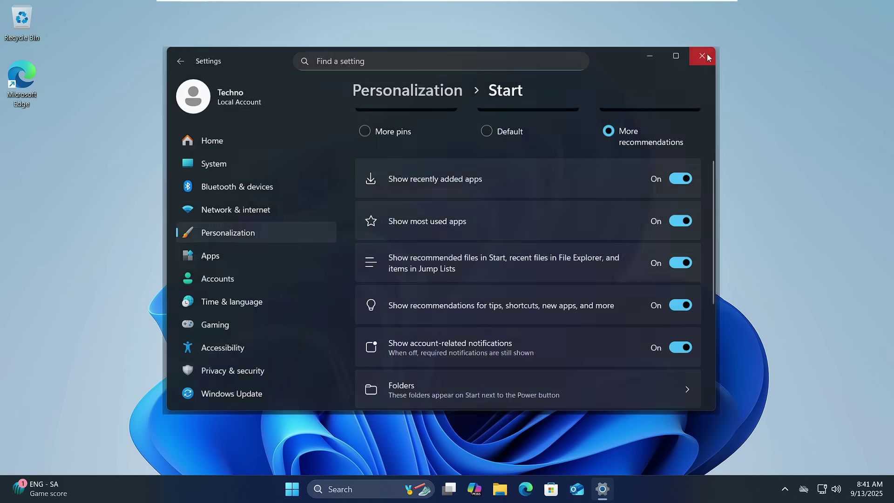
# Close Settings, open File Explorer, and make its window narrower
pyautogui.click(707, 54)
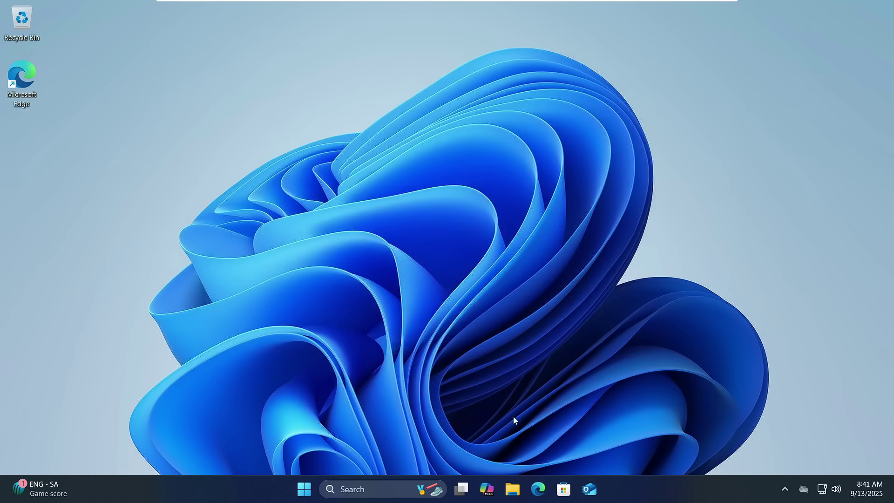
pyautogui.click(511, 490)
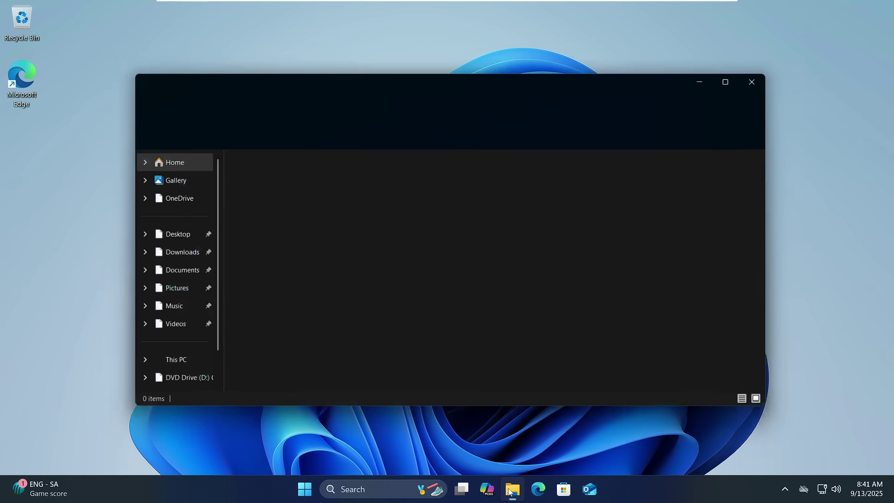
pyautogui.moveTo(783, 305); pyautogui.dragTo(667, 305)
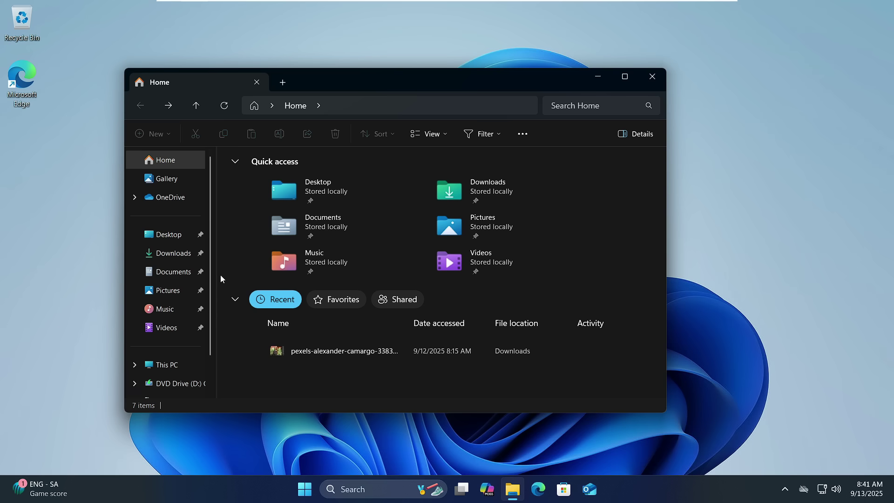
# Open the Downloads folder, inspect the context options of the pexels-alexander-camargo image, and minimize File Explorer
pyautogui.click(196, 255)
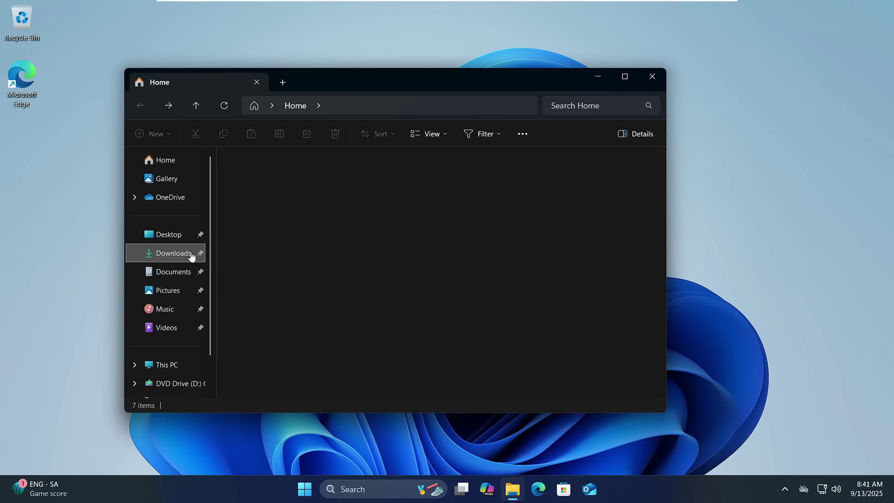
pyautogui.click(268, 285)
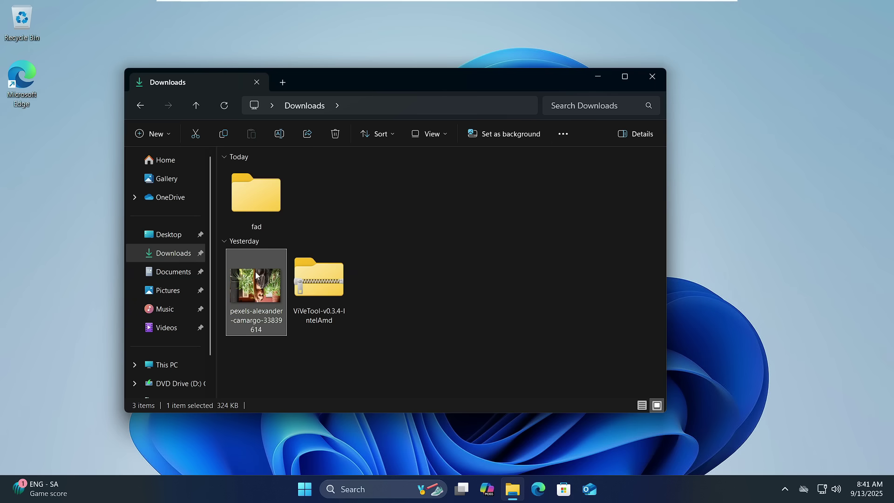
pyautogui.rightClick(255, 275)
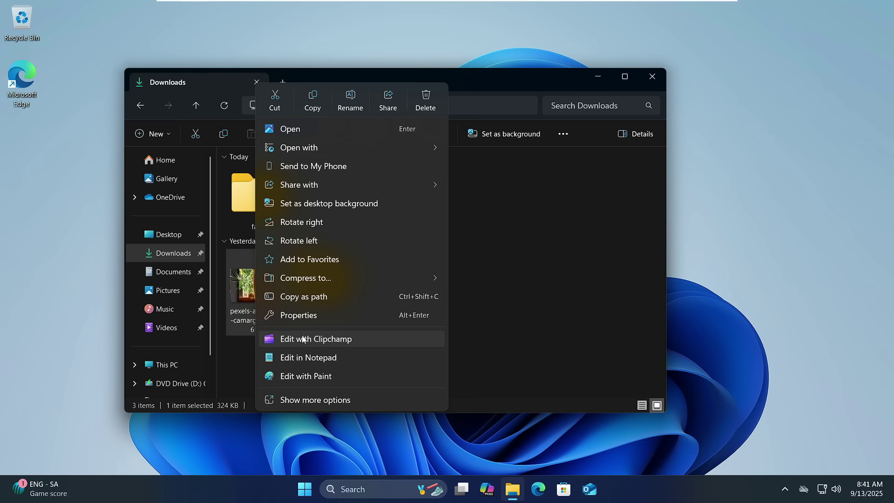
pyautogui.click(600, 81)
pyautogui.click(599, 81)
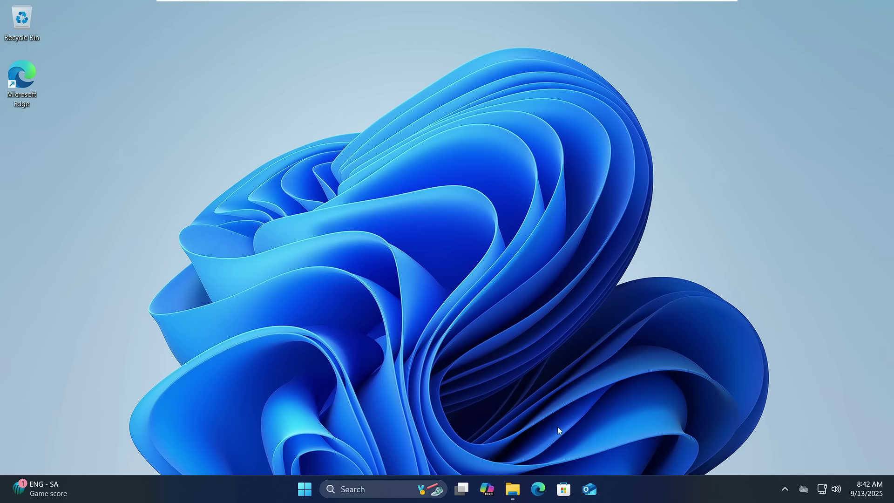
# Open Windows Settings, review the Accounts options, and open the Passkeys page
pyautogui.rightClick(305, 489)
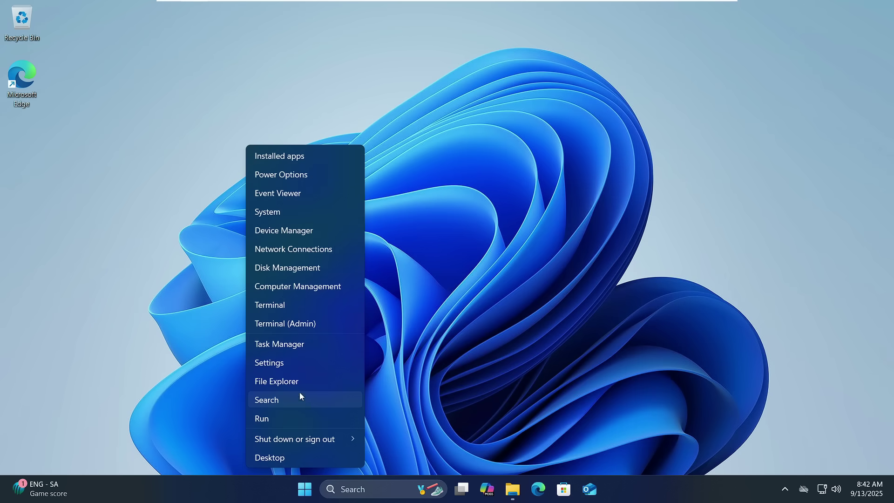
pyautogui.click(295, 362)
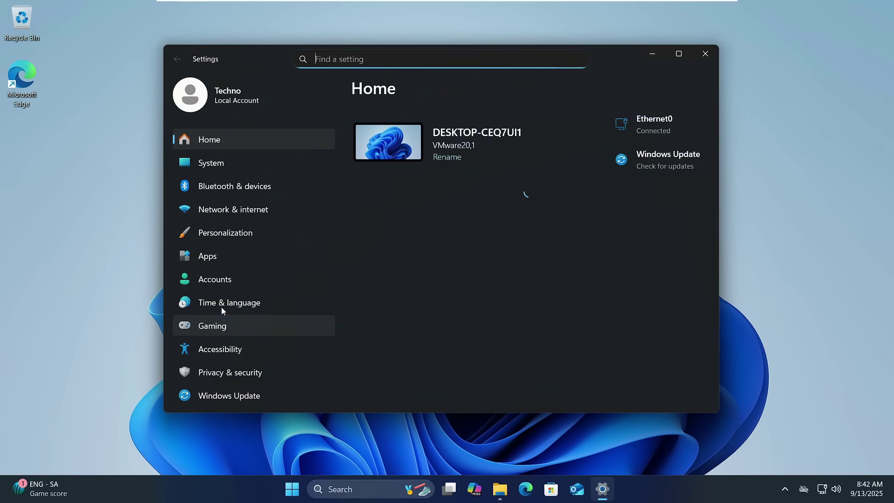
pyautogui.click(223, 281)
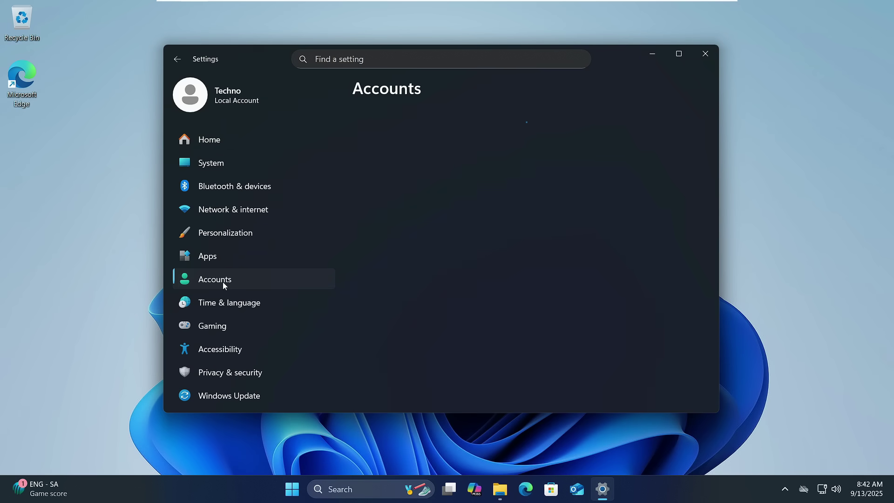
pyautogui.scroll(-7, 448, 262)
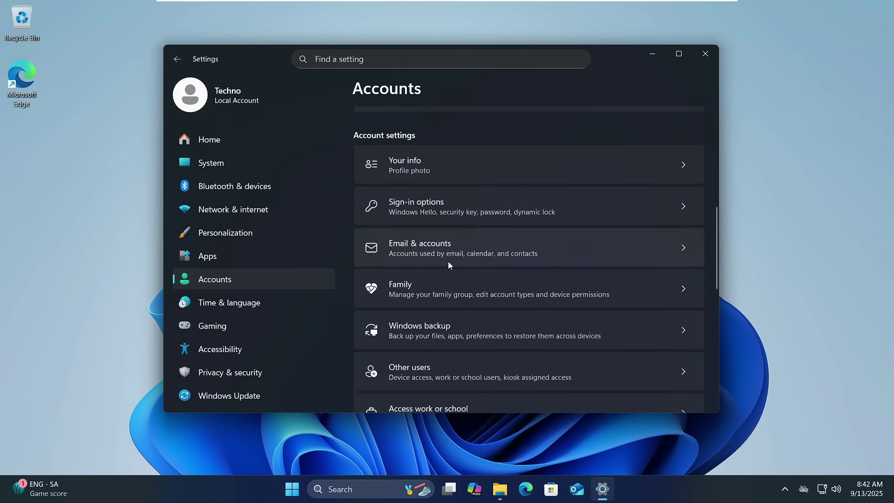
pyautogui.scroll(-4, 448, 261)
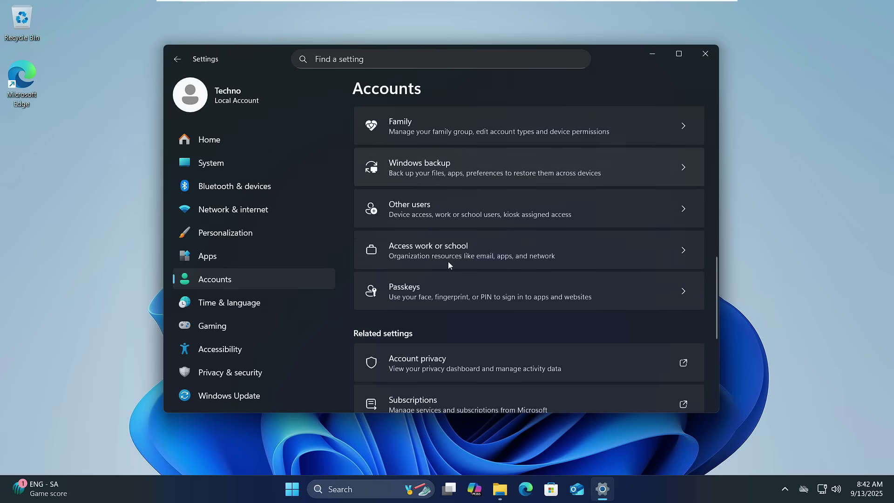
pyautogui.click(432, 293)
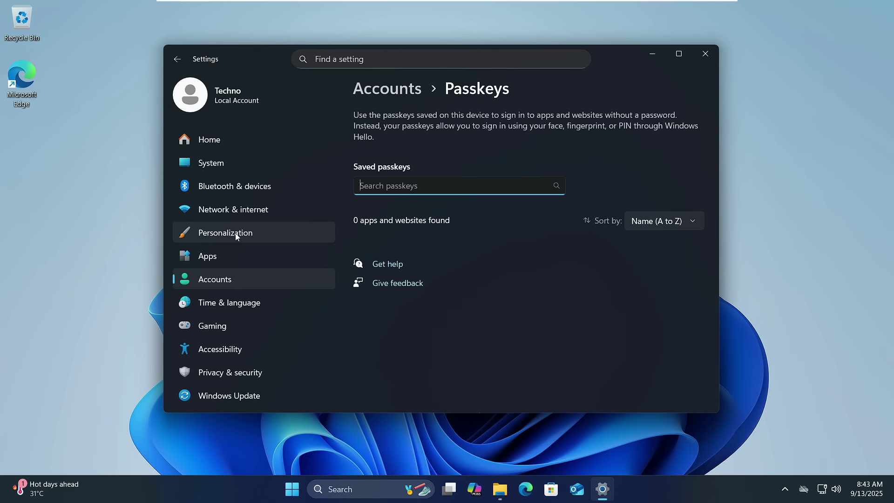
# Review the Personalization options and open the Dynamic Lighting page
pyautogui.click(237, 236)
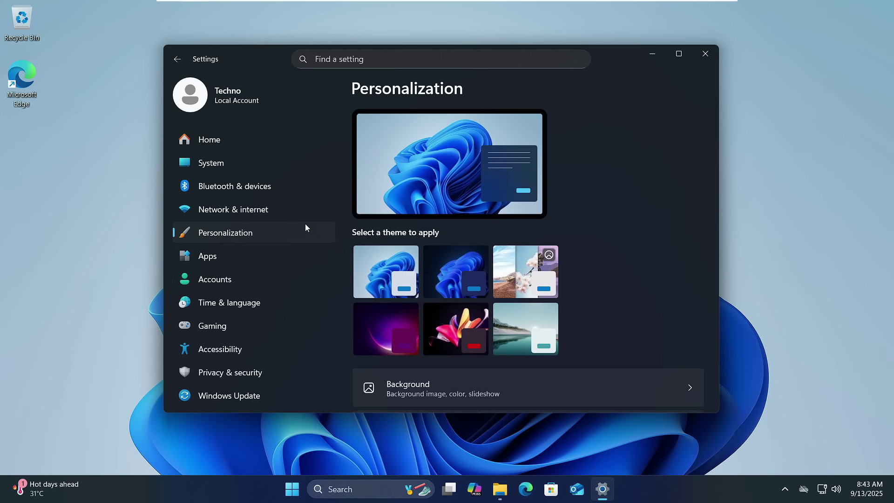
pyautogui.scroll(-4, 404, 218)
pyautogui.scroll(-3, 404, 218)
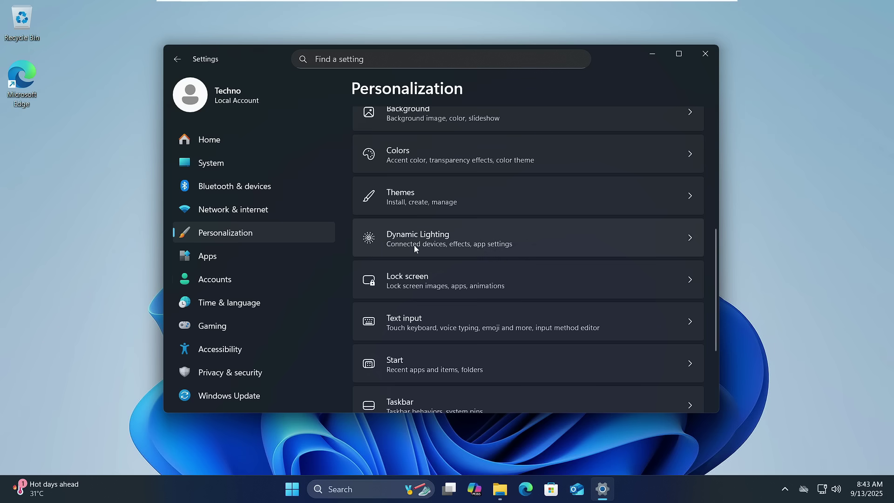
pyautogui.click(433, 236)
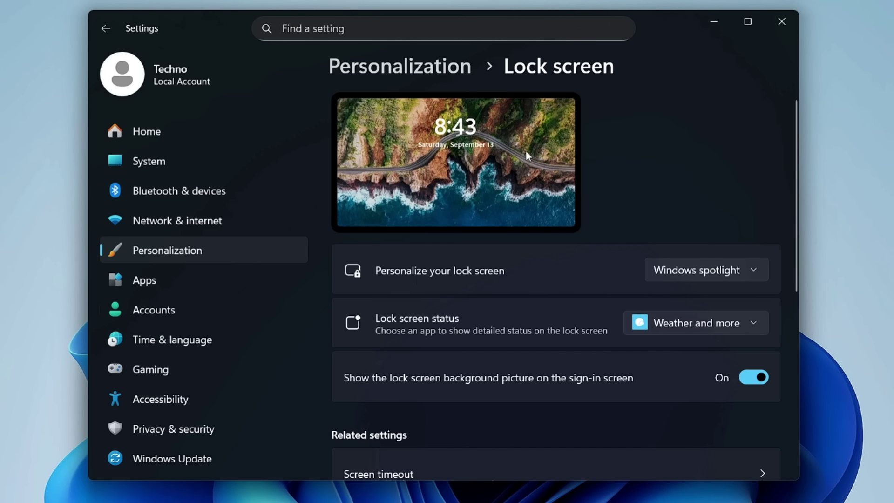
# Switch the lock screen background to Picture and try each recent image, ending with the pale grey wave image
pyautogui.click(703, 270)
pyautogui.click(686, 306)
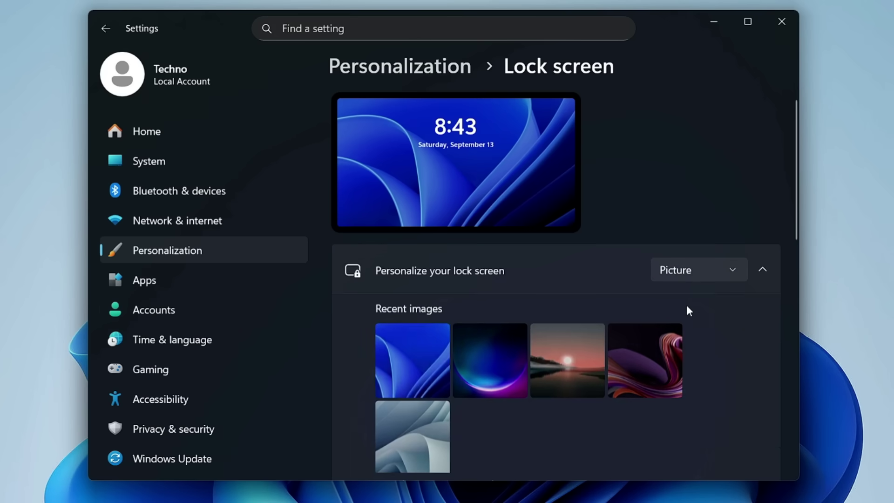
pyautogui.click(513, 368)
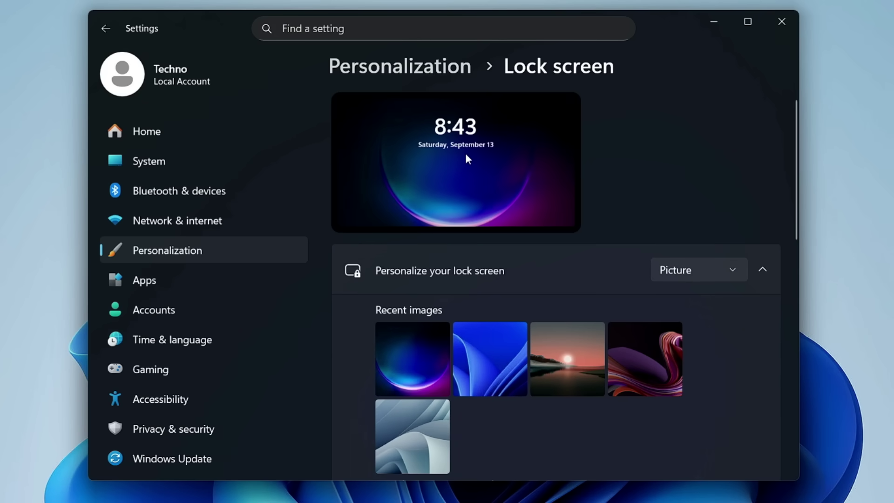
pyautogui.click(494, 344)
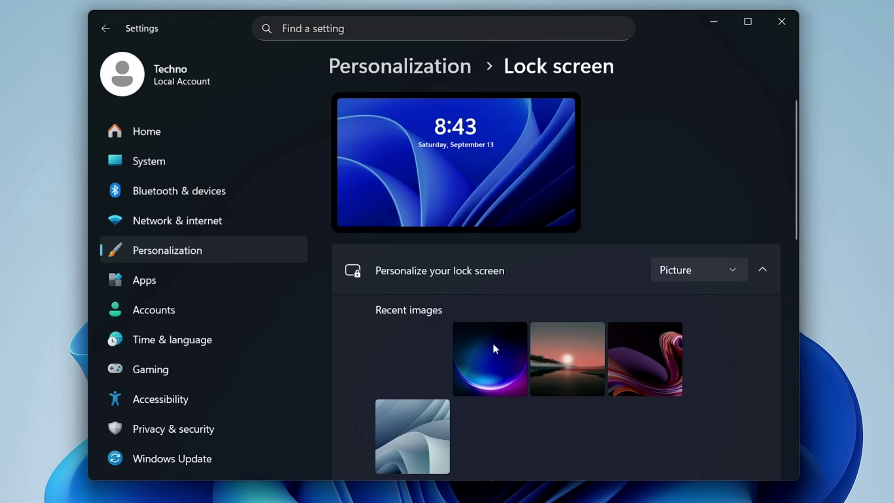
pyautogui.click(563, 345)
pyautogui.click(633, 348)
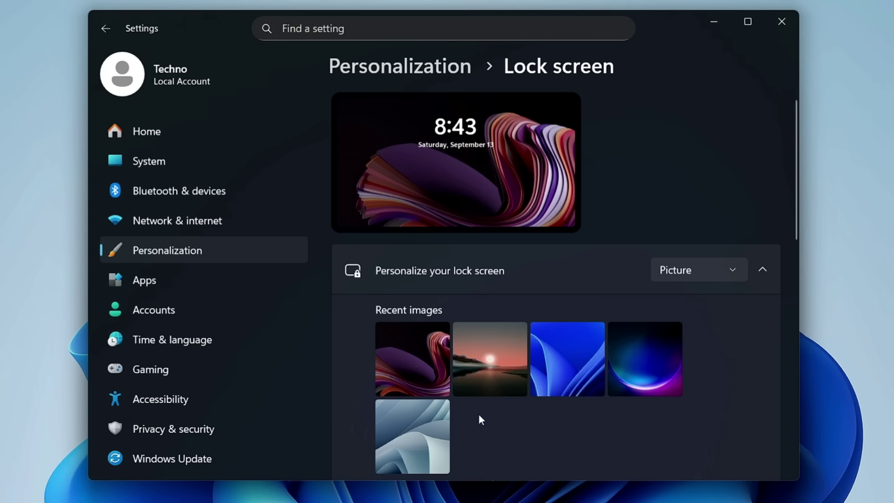
pyautogui.click(429, 432)
# Set the lock screen personalization to Slideshow and review its album and advanced slideshow settings
pyautogui.click(675, 270)
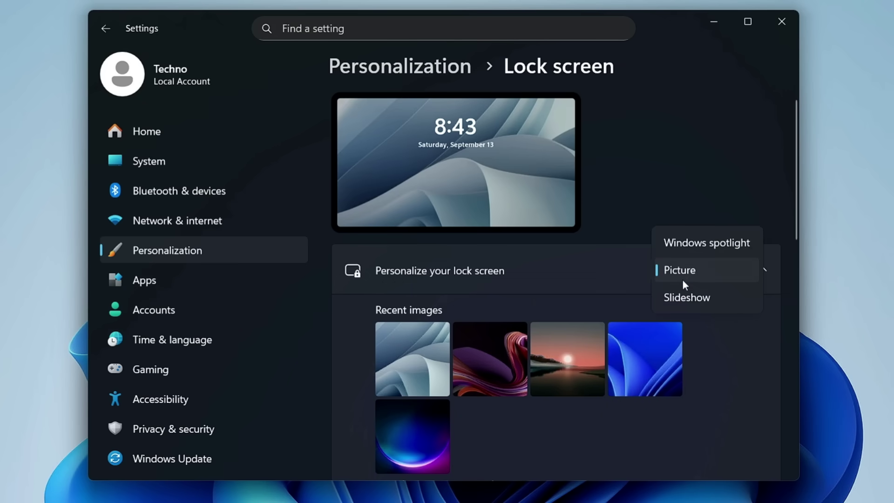
pyautogui.click(683, 299)
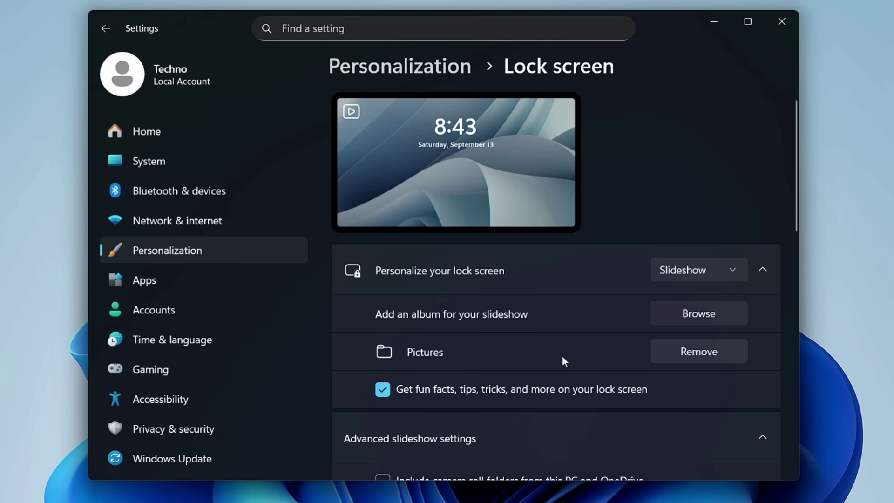
pyautogui.scroll(-3, 540, 361)
pyautogui.scroll(3, 540, 362)
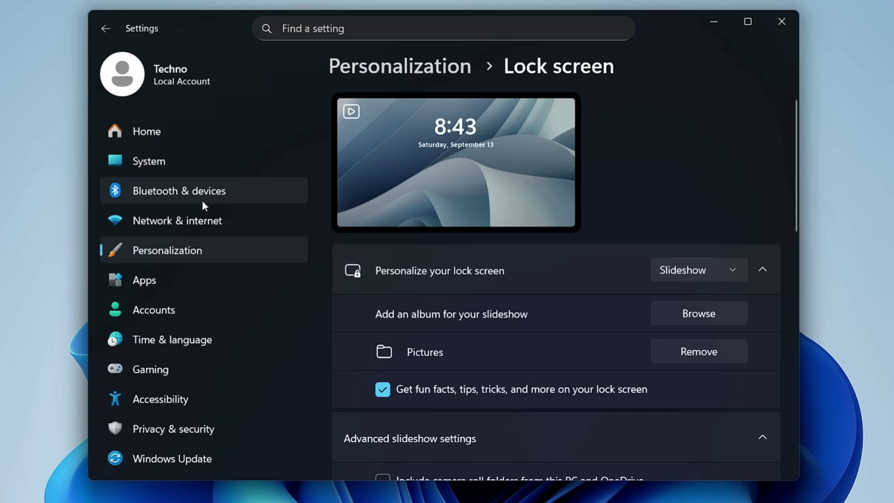
# Look through the Privacy & security settings and open the Text and image generation page
pyautogui.click(223, 430)
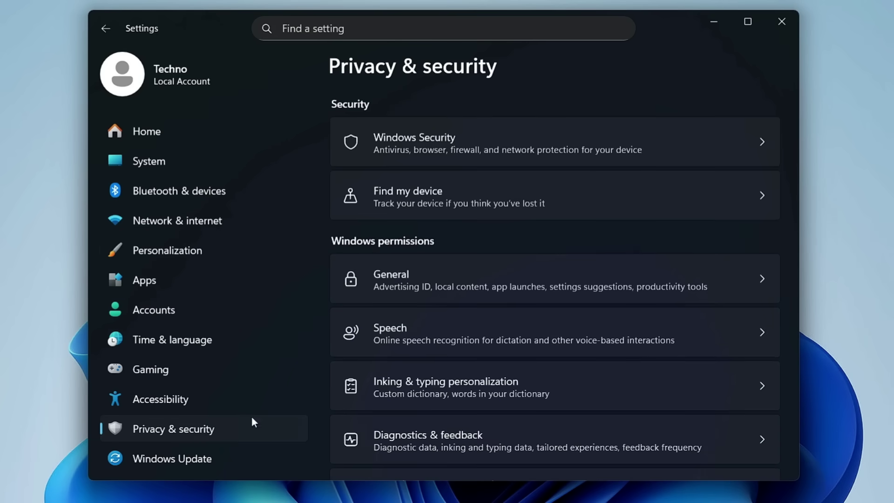
pyautogui.scroll(-20, 431, 359)
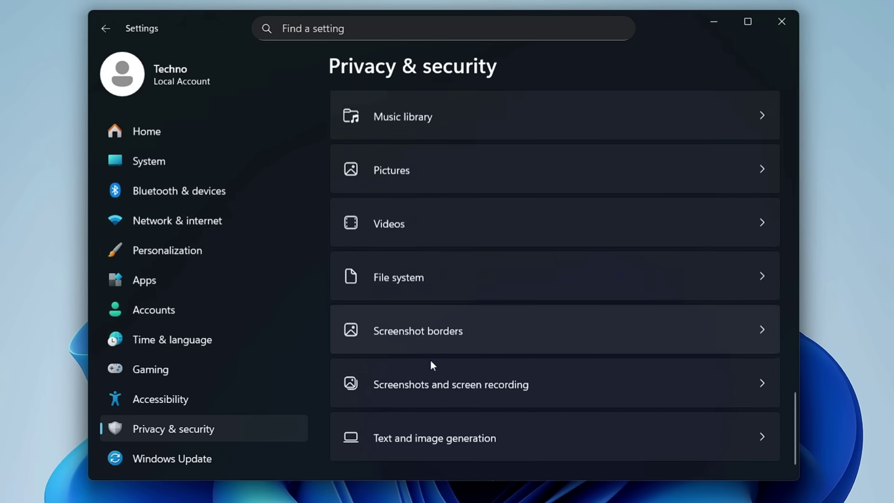
pyautogui.scroll(-1, 430, 366)
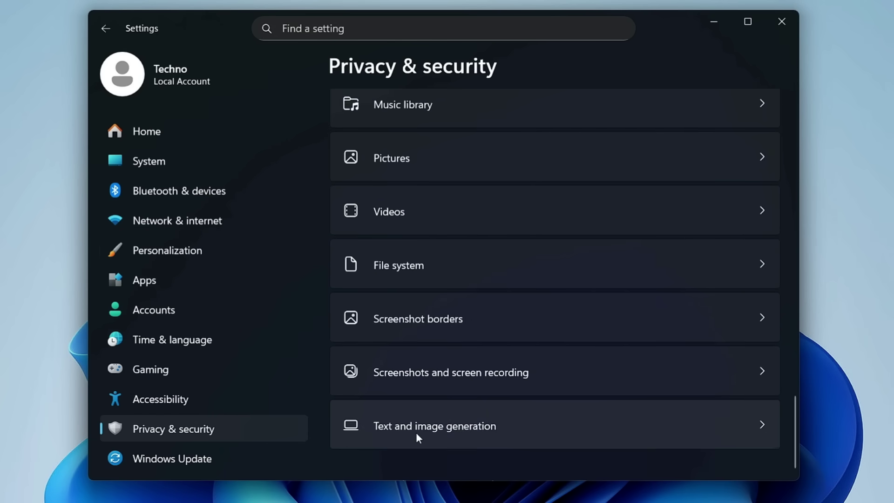
pyautogui.click(510, 427)
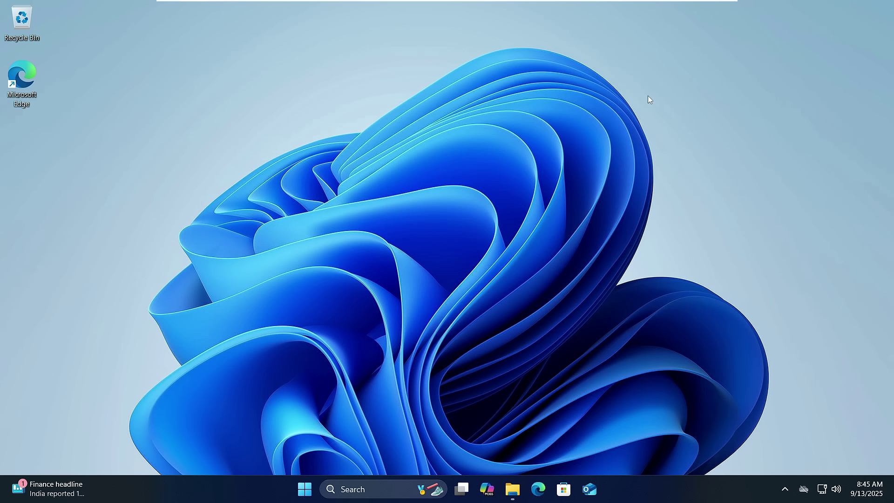
# Look over the pinned apps and recommended items in the Start menu, and close it
pyautogui.click(306, 488)
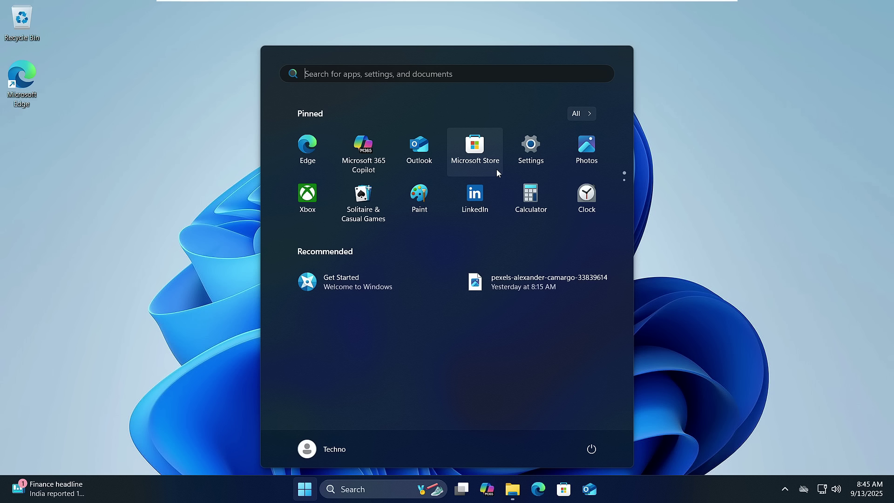
pyautogui.click(201, 349)
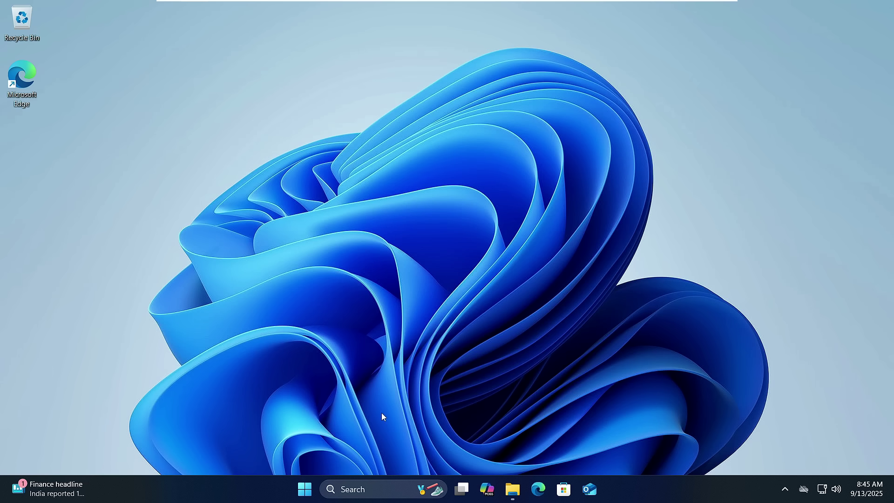
# Search Windows for "group" and open the Local Group Policy Editor through Edit group policy
pyautogui.click(369, 488)
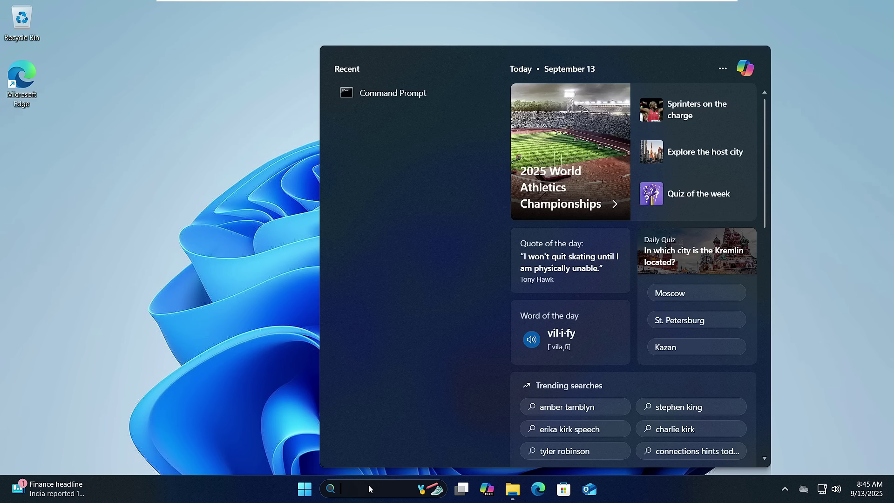
pyautogui.write('group')
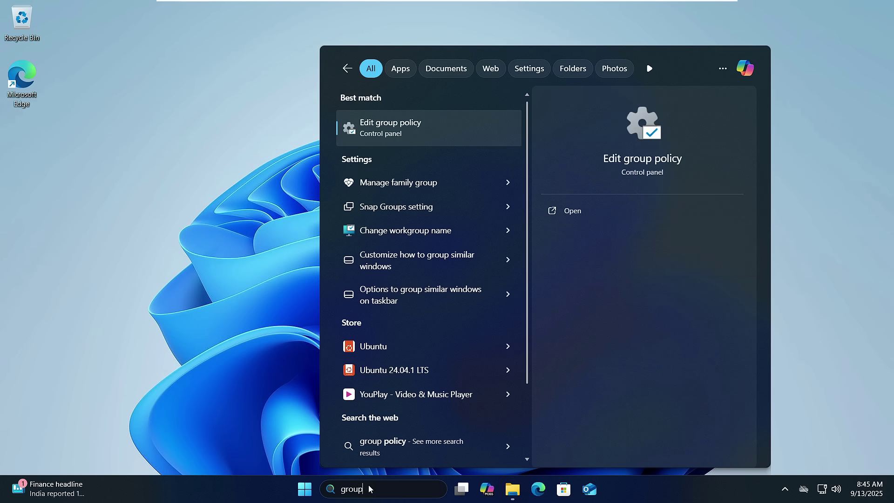
pyautogui.click(440, 126)
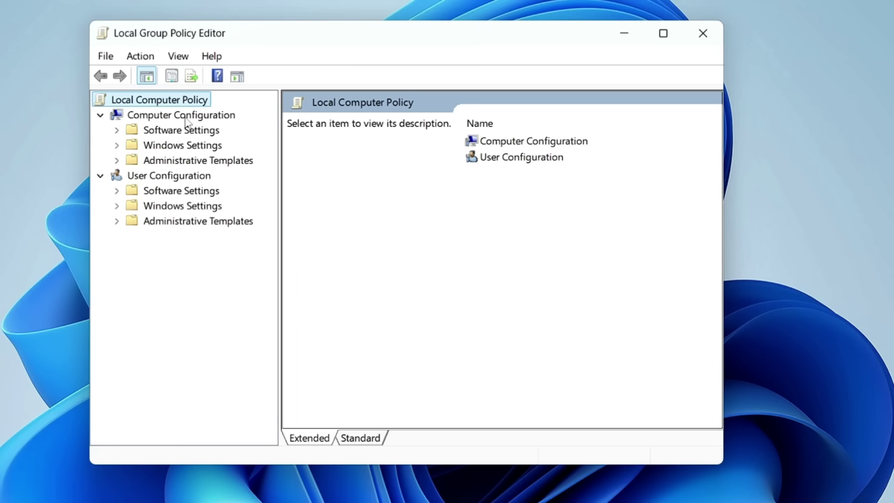
# Open the Windows Components folder under Computer Configuration > Administrative Templates
pyautogui.click(159, 153)
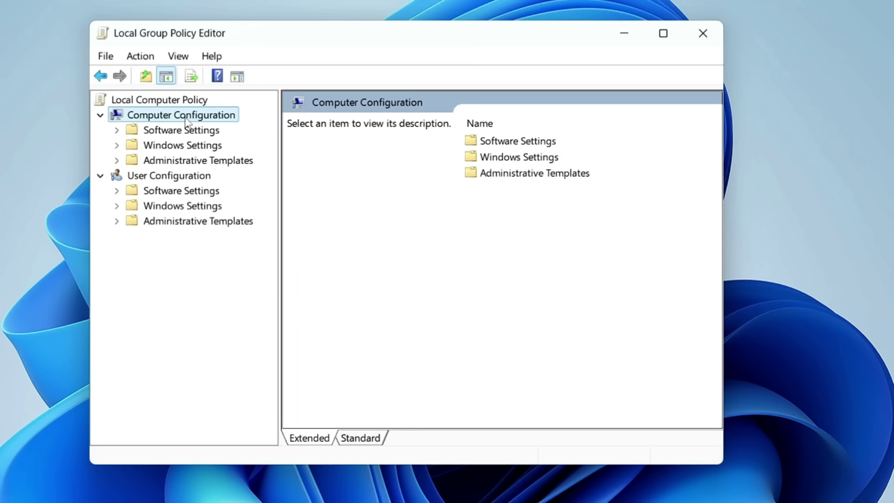
pyautogui.click(193, 160)
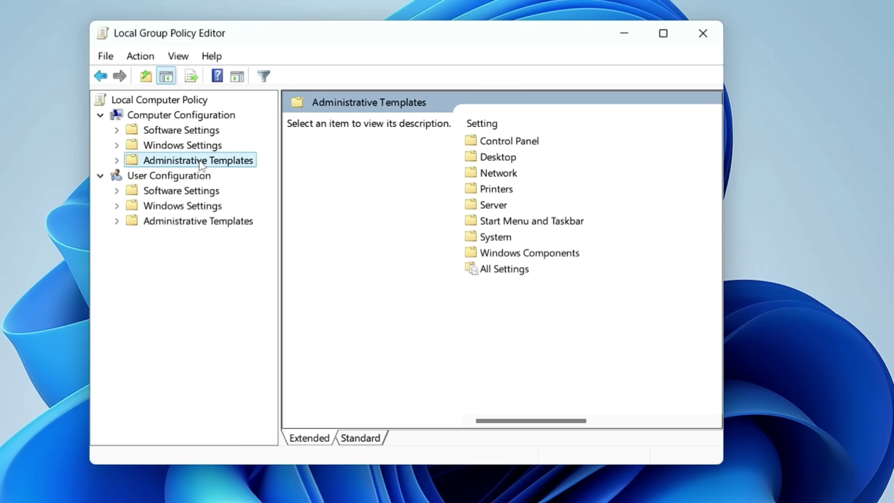
pyautogui.click(511, 257)
pyautogui.doubleClick(511, 256)
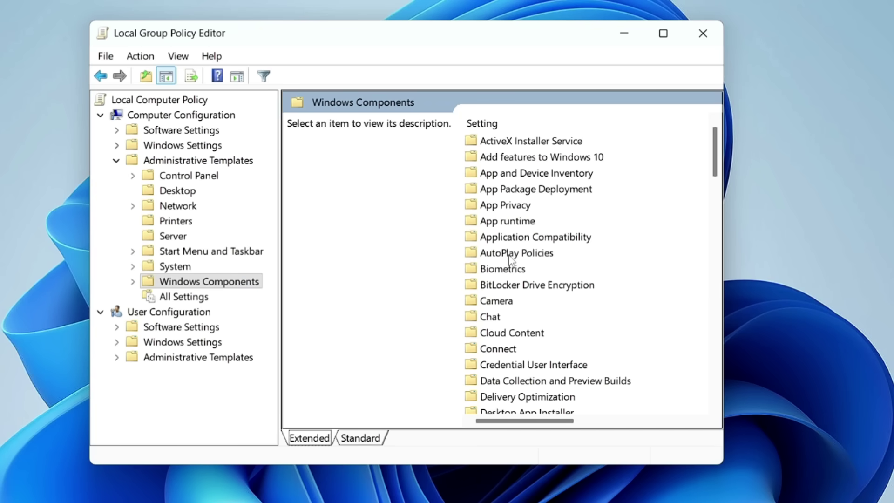
# Open the policy "Remove Default Microsoft Store packages from the system" in the App Package Deployment folder
pyautogui.click(509, 266)
pyautogui.click(534, 192)
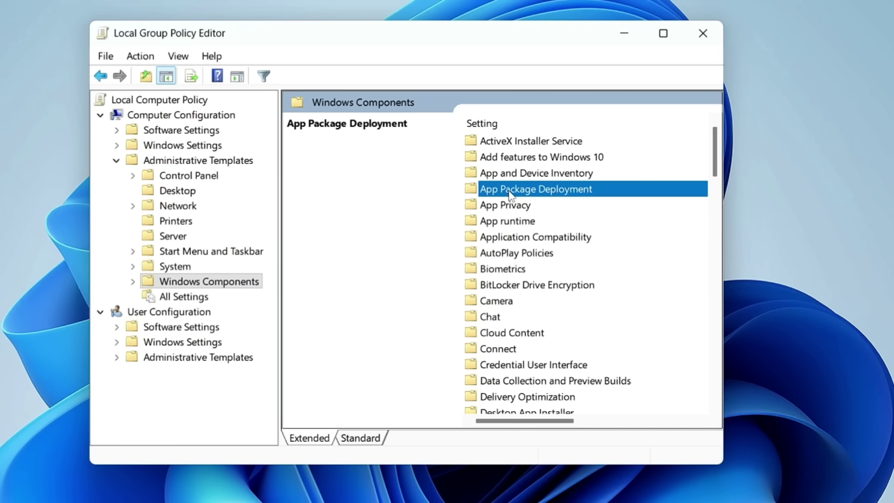
pyautogui.doubleClick(557, 194)
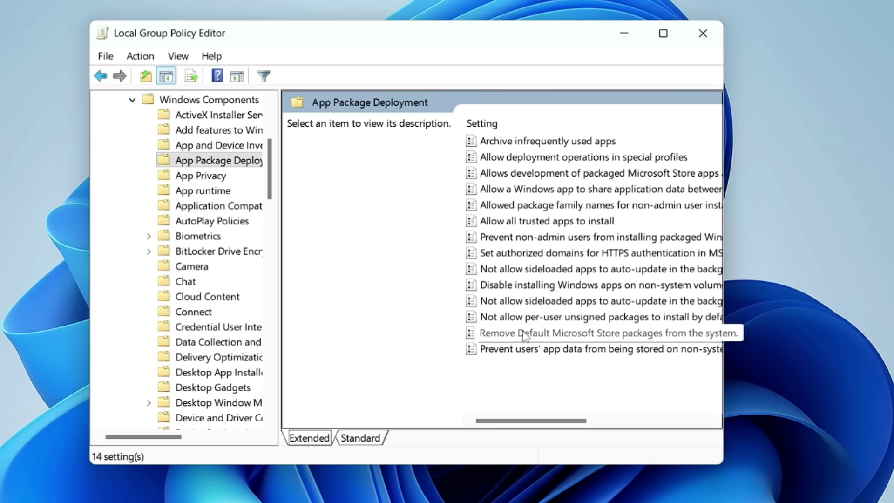
pyautogui.click(525, 335)
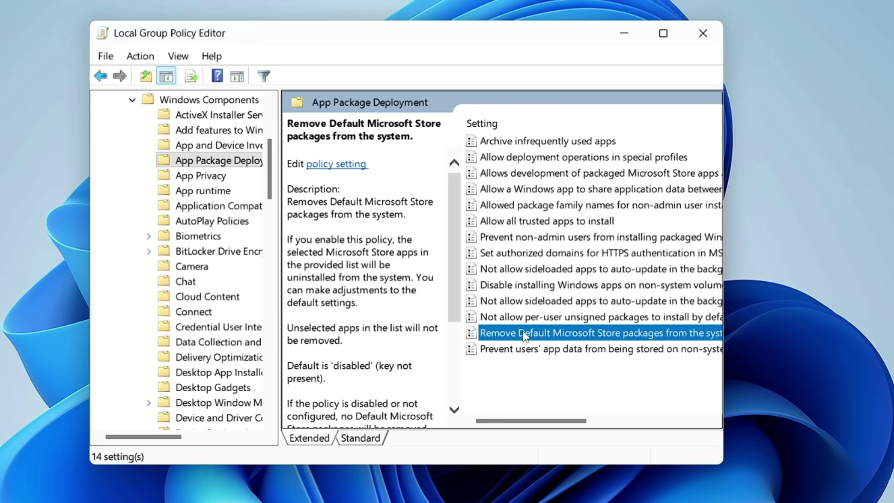
pyautogui.doubleClick(525, 334)
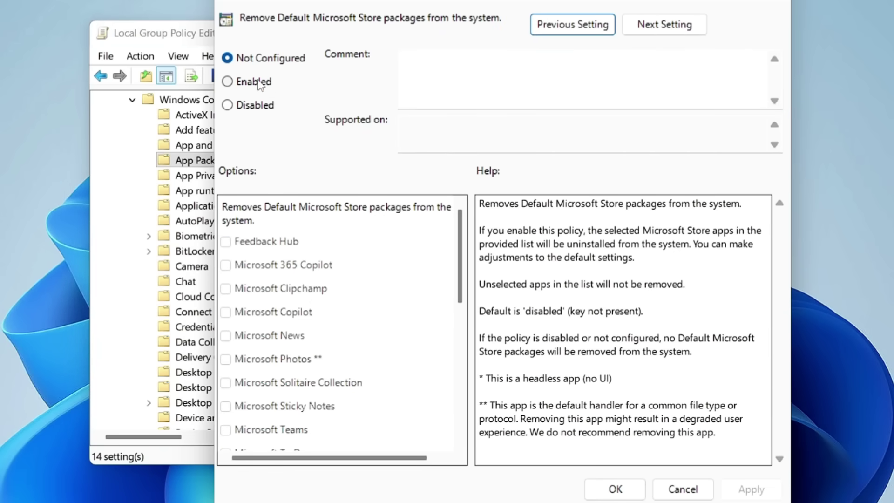
# Enable the policy and mark Microsoft Clipchamp, Microsoft 365 Copilot, Feedback Hub and Microsoft Copilot for removal
pyautogui.click(227, 82)
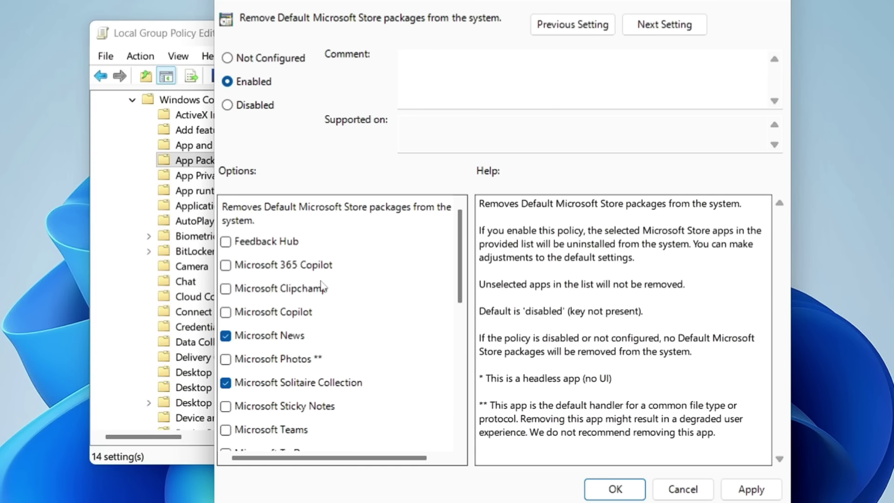
pyautogui.scroll(-2, 326, 298)
pyautogui.scroll(2, 321, 293)
pyautogui.click(226, 290)
pyautogui.click(226, 265)
pyautogui.click(226, 241)
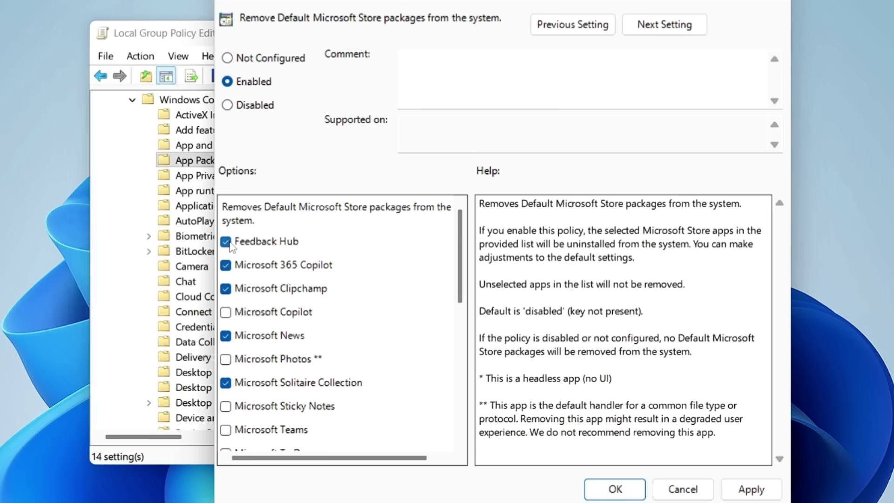
pyautogui.click(227, 312)
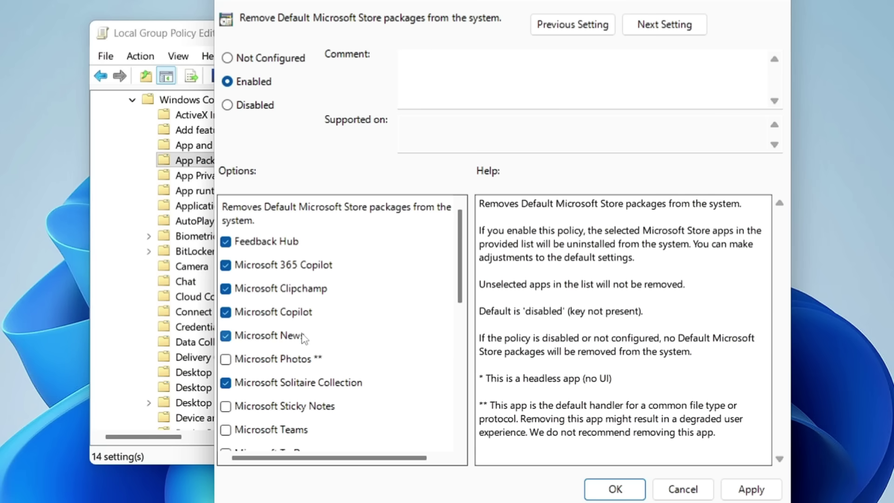
# Mark Microsoft Teams, Microsoft To Do, Outlook for Windows and Quick Assist for removal as well, and apply and close the policy
pyautogui.scroll(-2, 318, 370)
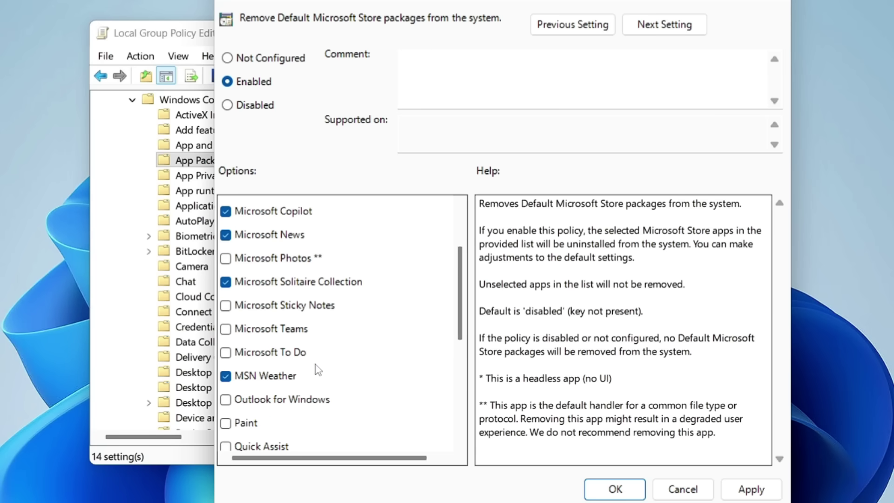
pyautogui.click(289, 329)
pyautogui.click(284, 350)
pyautogui.scroll(-2, 282, 366)
pyautogui.click(262, 300)
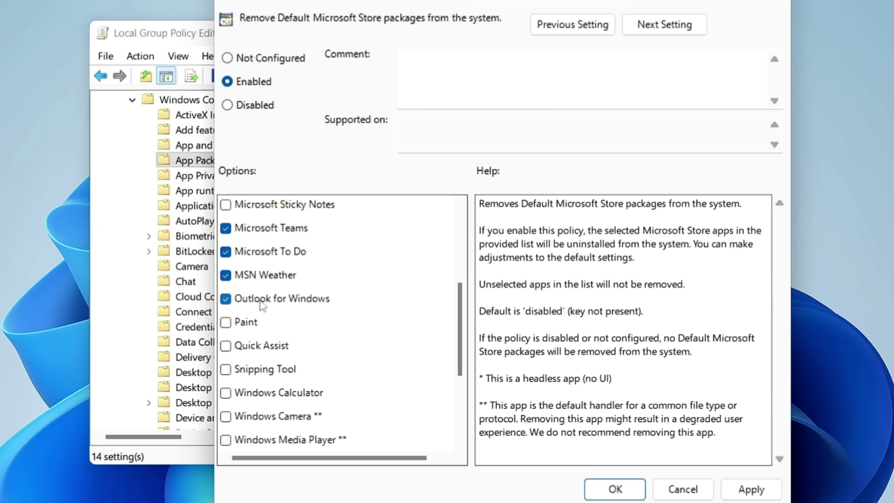
pyautogui.click(263, 346)
pyautogui.scroll(-2, 287, 377)
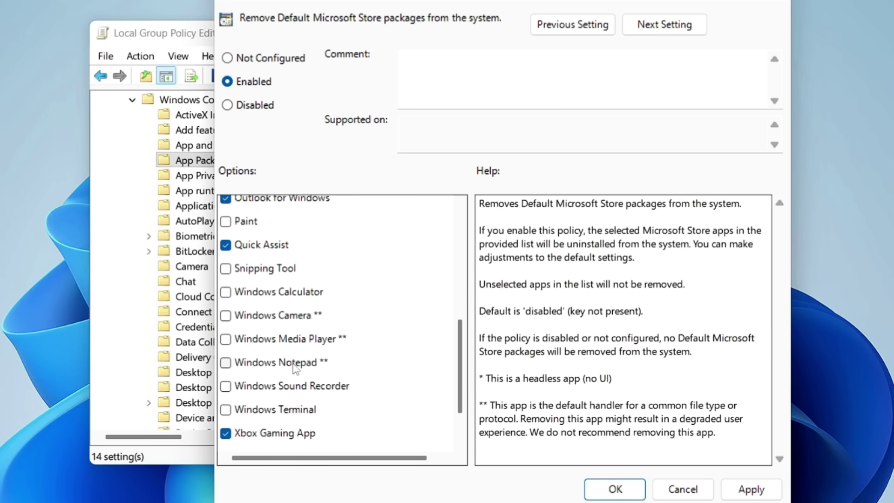
pyautogui.scroll(-2, 298, 386)
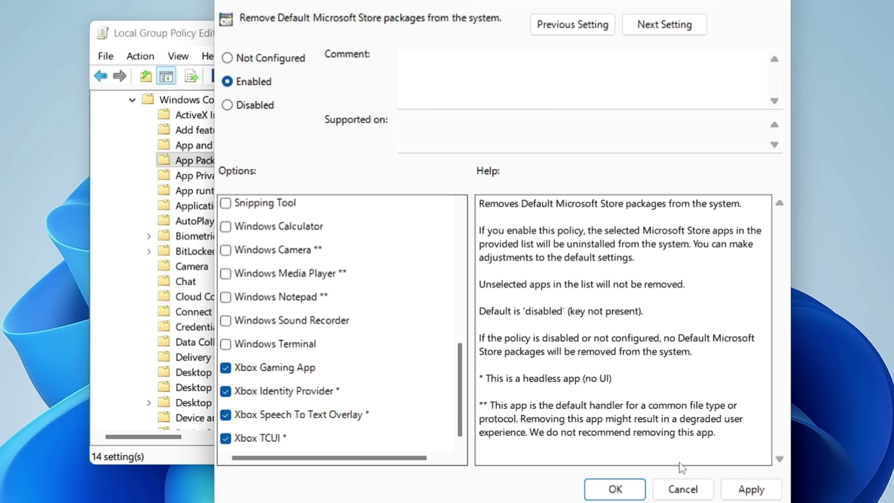
pyautogui.click(732, 492)
pyautogui.click(620, 489)
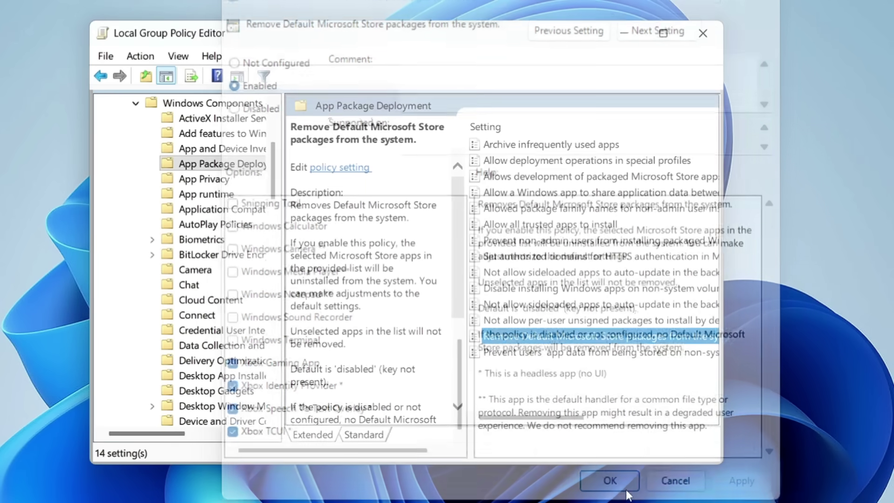